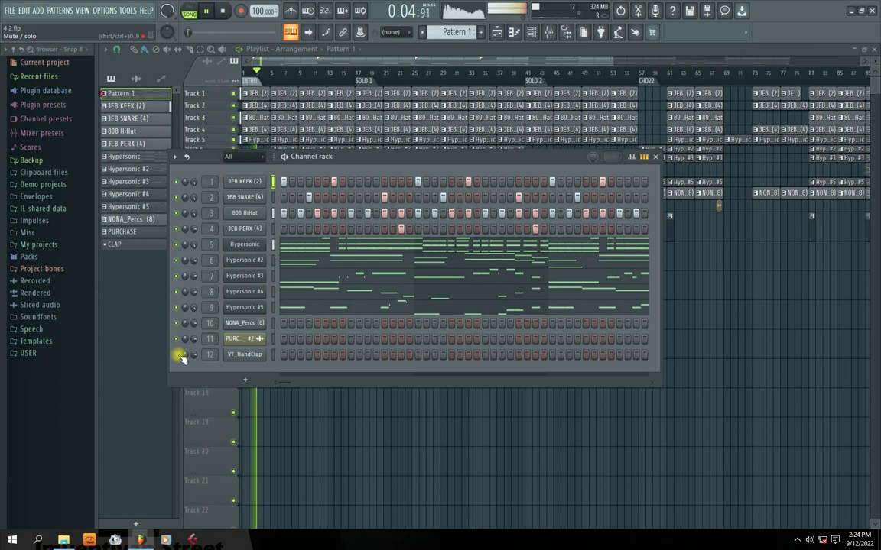
- Stop the song, open the mixer beside the channel rack, and briefly play the song with the mixer levels in view
{"action": "key", "text": "space"}
{"action": "left_click", "coordinate": [310, 197]}
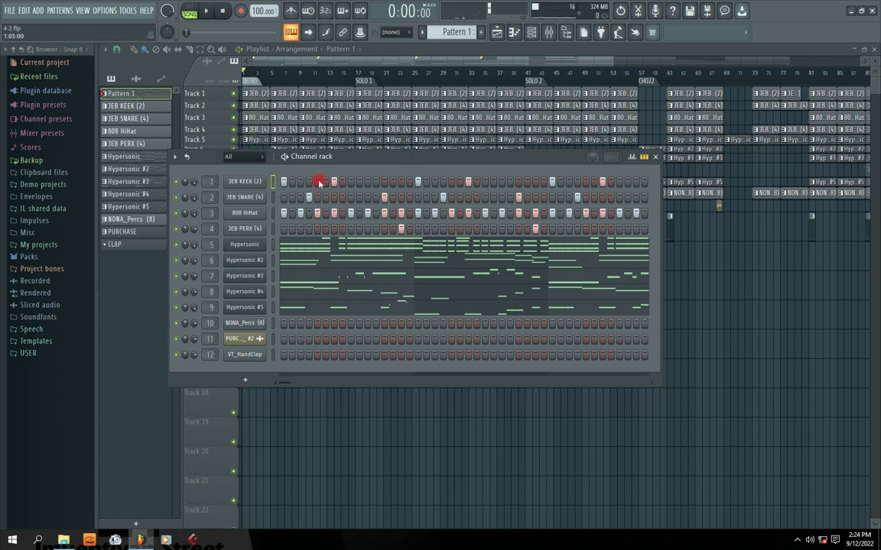
{"action": "left_click_drag", "start_coordinate": [360, 164], "coordinate": [333, 157]}
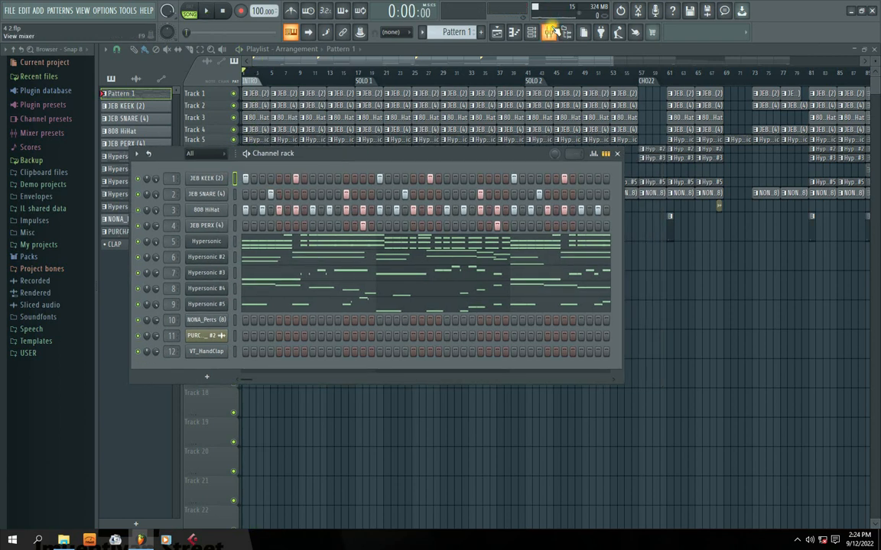
{"action": "left_click", "coordinate": [496, 30]}
{"action": "left_click_drag", "start_coordinate": [424, 77], "coordinate": [588, 117]}
{"action": "key", "text": "space"}
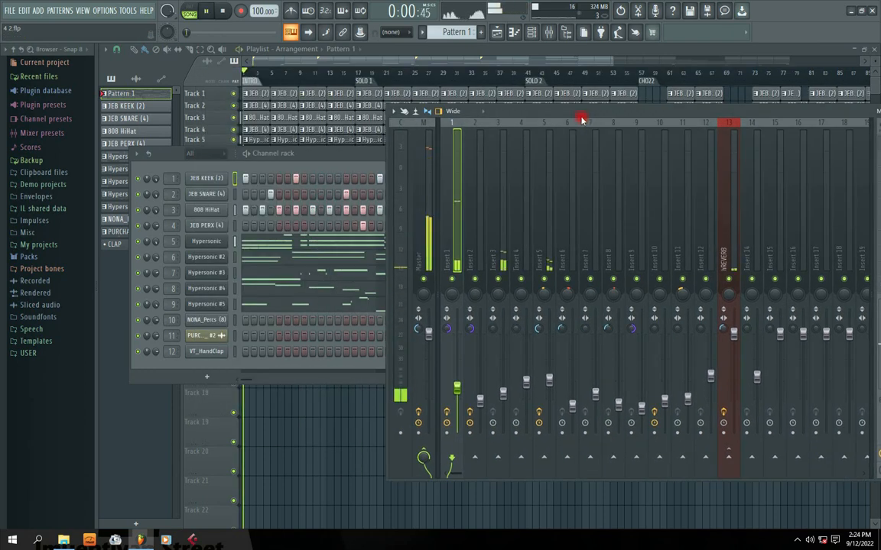
{"action": "key", "text": "space"}
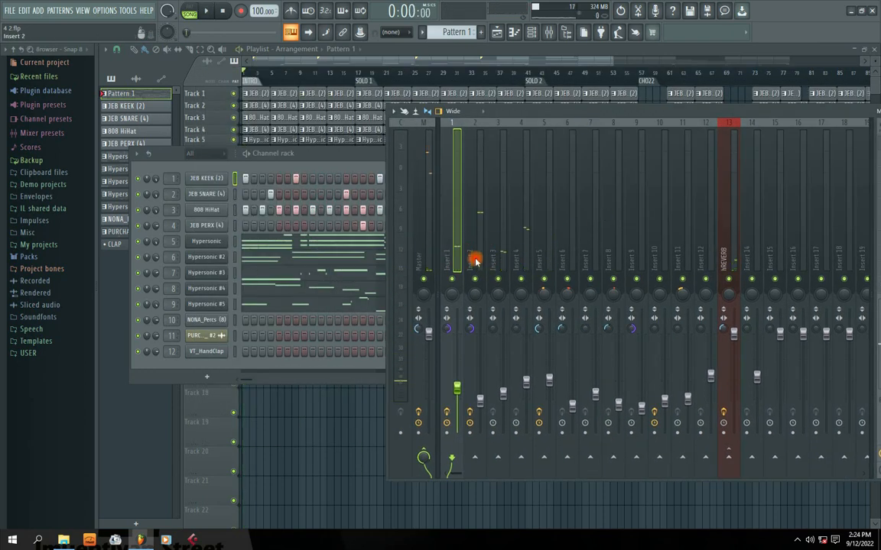
- Step through mixer tracks Insert 2 to Insert 11 one at a time to examine each track and its routing
{"action": "left_click", "coordinate": [479, 260]}
{"action": "left_click", "coordinate": [502, 261]}
{"action": "left_click", "coordinate": [527, 260]}
{"action": "left_click", "coordinate": [549, 261]}
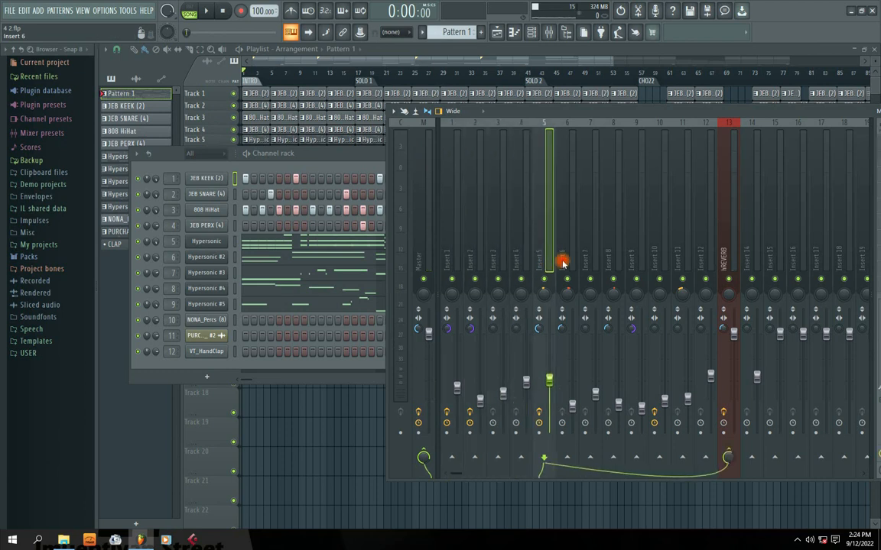
{"action": "left_click", "coordinate": [566, 261]}
{"action": "left_click", "coordinate": [589, 260]}
{"action": "left_click", "coordinate": [612, 259]}
{"action": "left_click", "coordinate": [639, 260]}
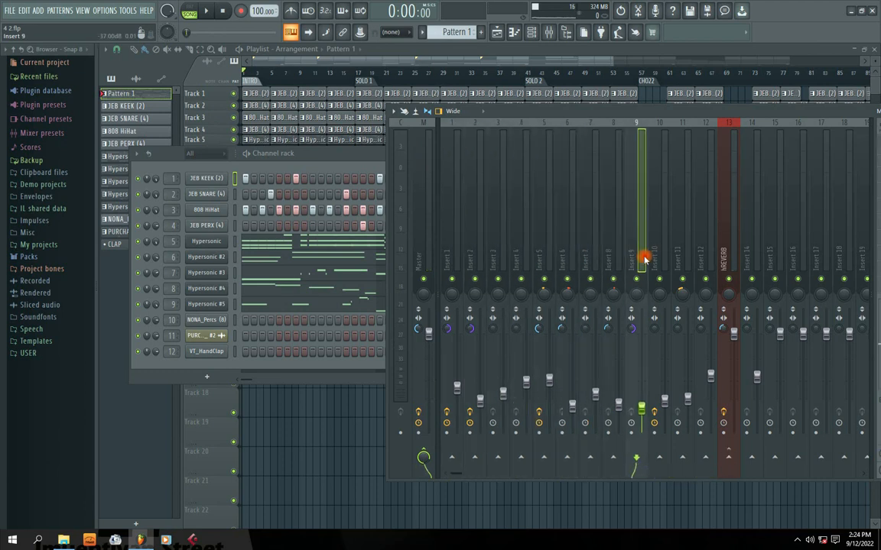
{"action": "left_click", "coordinate": [662, 259]}
{"action": "left_click", "coordinate": [683, 260]}
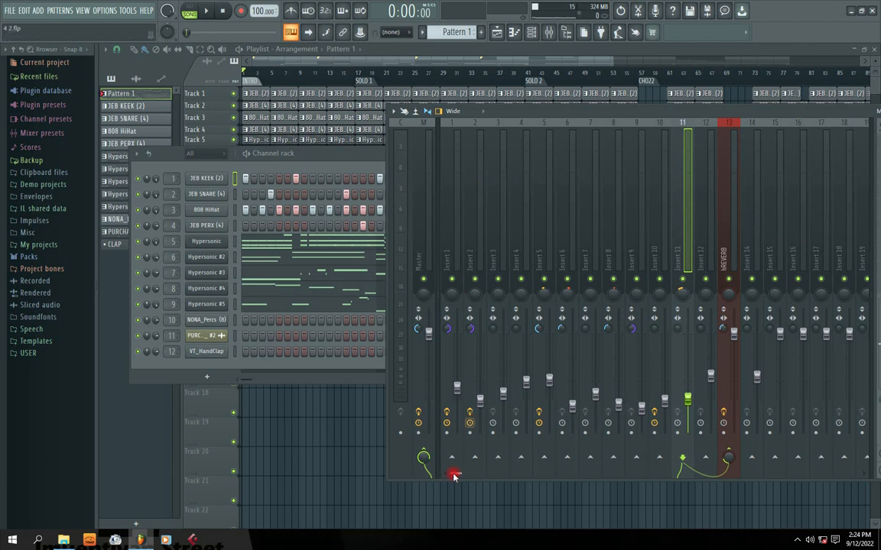
{"action": "mouse_move", "coordinate": [453, 475]}
{"action": "left_mouse_down"}
{"action": "mouse_move", "coordinate": [743, 478]}
{"action": "mouse_move", "coordinate": [857, 495]}
{"action": "mouse_move", "coordinate": [495, 495]}
{"action": "mouse_move", "coordinate": [436, 479]}
{"action": "left_mouse_up"}
- Clear the target mixer track of all twelve channels in the channel rack, from JEB KEEK (2) to VT_HandClap
{"action": "left_click_drag", "start_coordinate": [314, 155], "coordinate": [320, 165]}
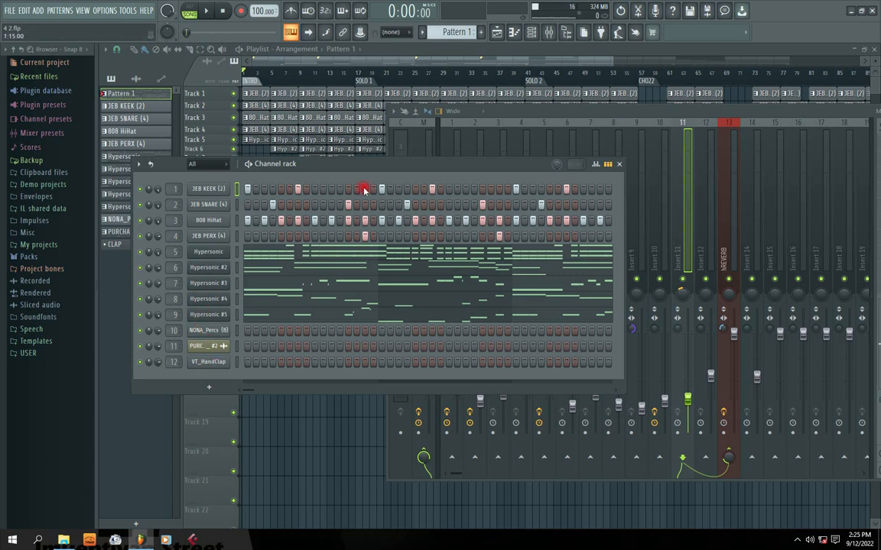
{"action": "left_click_drag", "start_coordinate": [331, 167], "coordinate": [323, 155]}
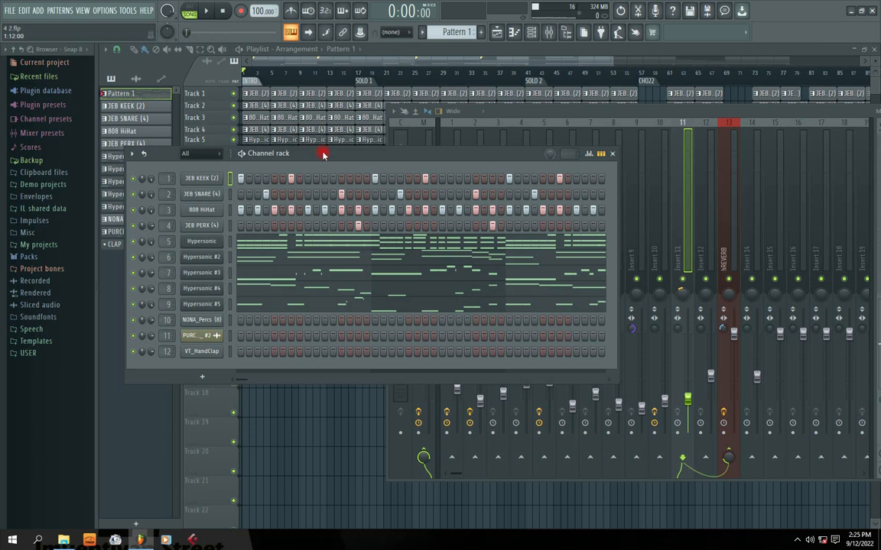
{"action": "left_click_drag", "start_coordinate": [590, 111], "coordinate": [613, 106]}
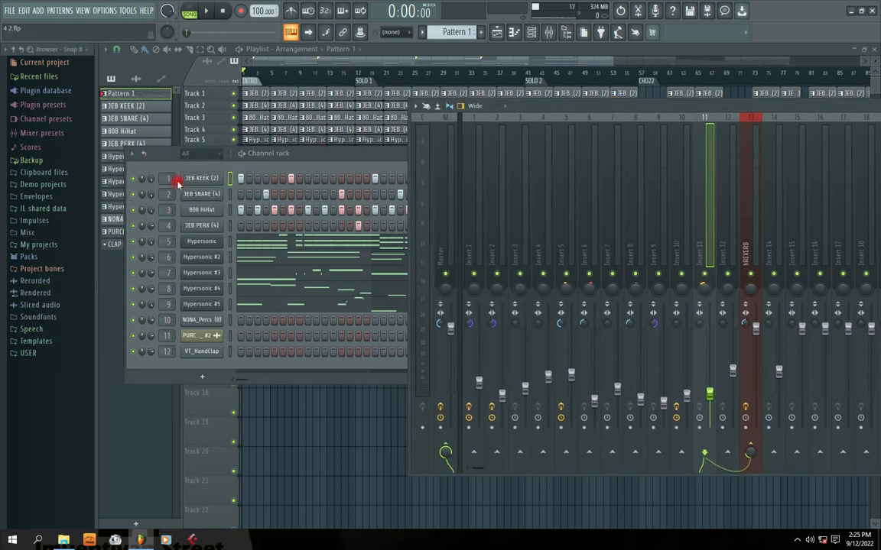
{"action": "left_click", "coordinate": [167, 182]}
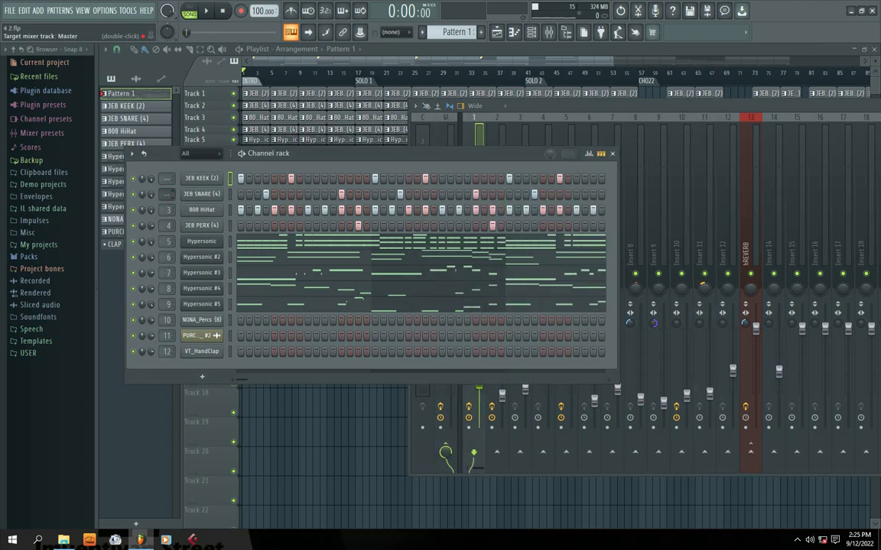
{"action": "scroll", "coordinate": [166, 209], "scroll_direction": "down", "scroll_amount": 1}
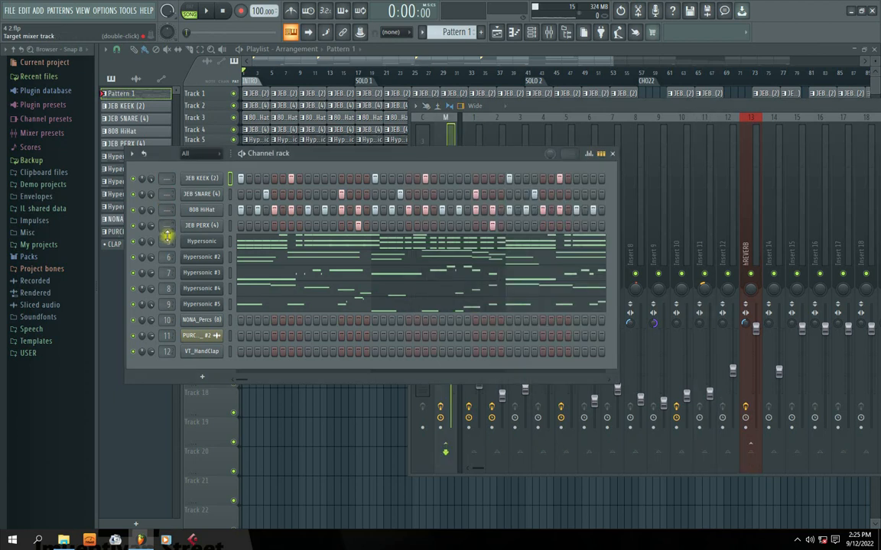
{"action": "left_click_drag", "start_coordinate": [169, 273], "coordinate": [169, 329]}
{"action": "left_click_drag", "start_coordinate": [168, 274], "coordinate": [167, 341]}
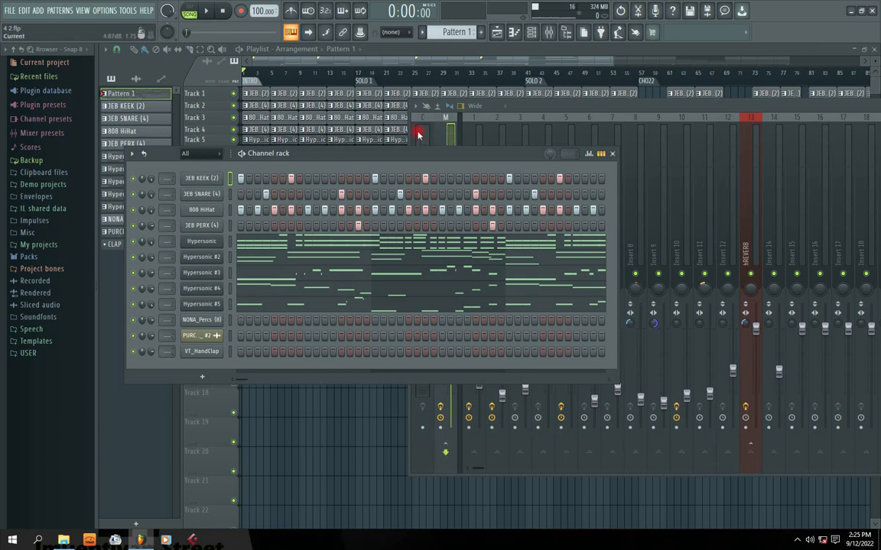
- Arrange the channel rack and mixer windows and route the JEB KEEK (2) channel to mixer track 1
{"action": "left_click_drag", "start_coordinate": [381, 155], "coordinate": [396, 99]}
{"action": "mouse_move", "coordinate": [692, 106]}
{"action": "left_mouse_down"}
{"action": "mouse_move", "coordinate": [714, 115]}
{"action": "mouse_move", "coordinate": [707, 114]}
{"action": "left_mouse_up"}
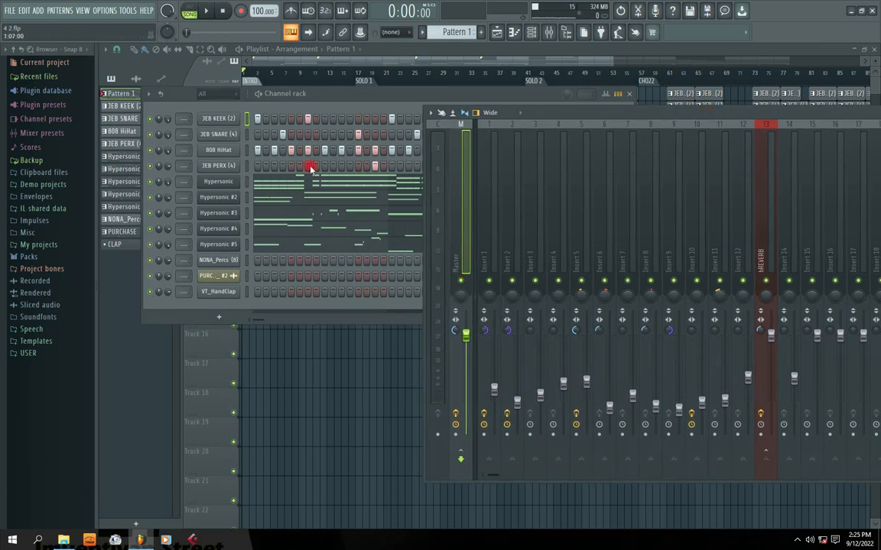
{"action": "left_click_drag", "start_coordinate": [335, 93], "coordinate": [335, 106]}
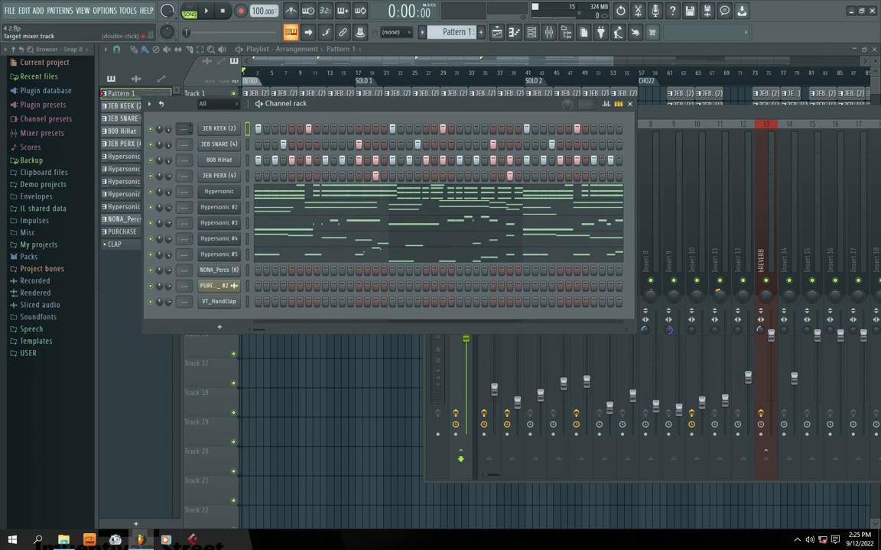
{"action": "scroll", "coordinate": [183, 129], "scroll_direction": "up", "scroll_amount": 1}
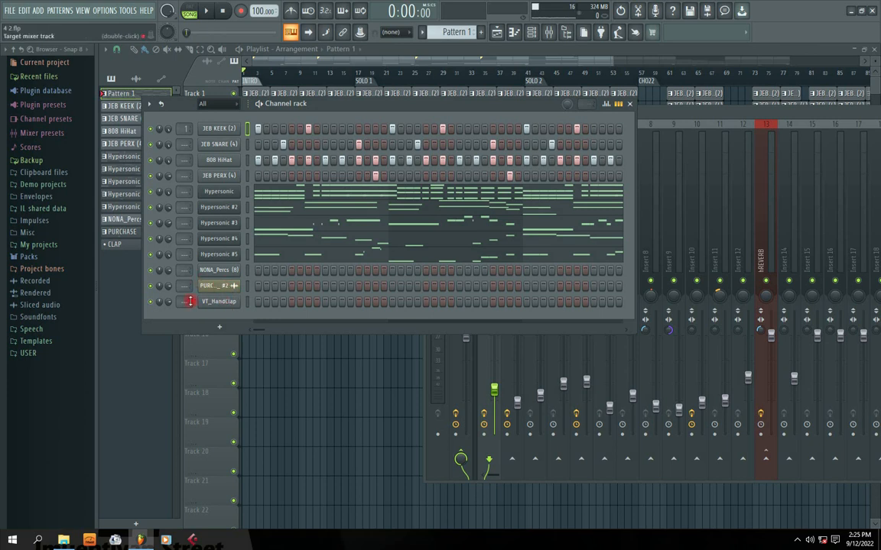
- Rearrange the mixer and channel rack windows and route the JEB SNARE (4) channel to mixer track 2
{"action": "left_click_drag", "start_coordinate": [321, 107], "coordinate": [316, 114]}
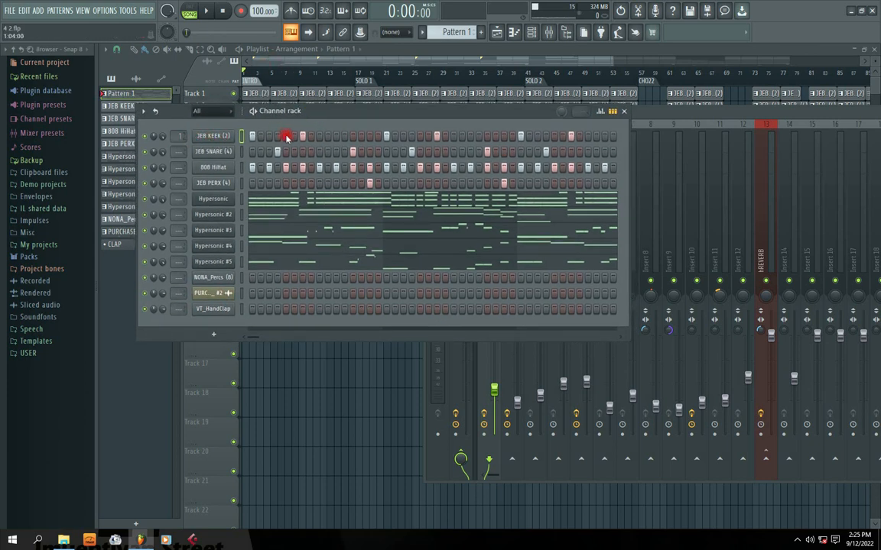
{"action": "left_click_drag", "start_coordinate": [651, 115], "coordinate": [524, 214]}
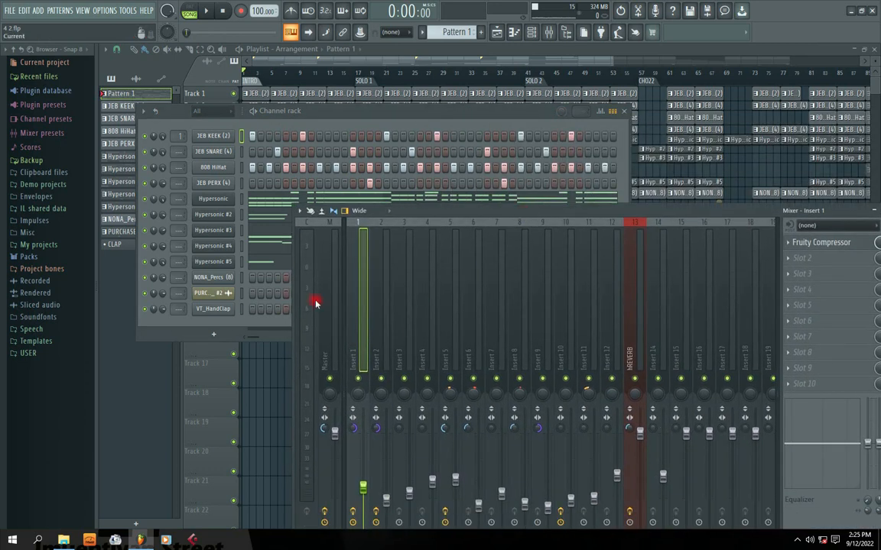
{"action": "left_click", "coordinate": [178, 152]}
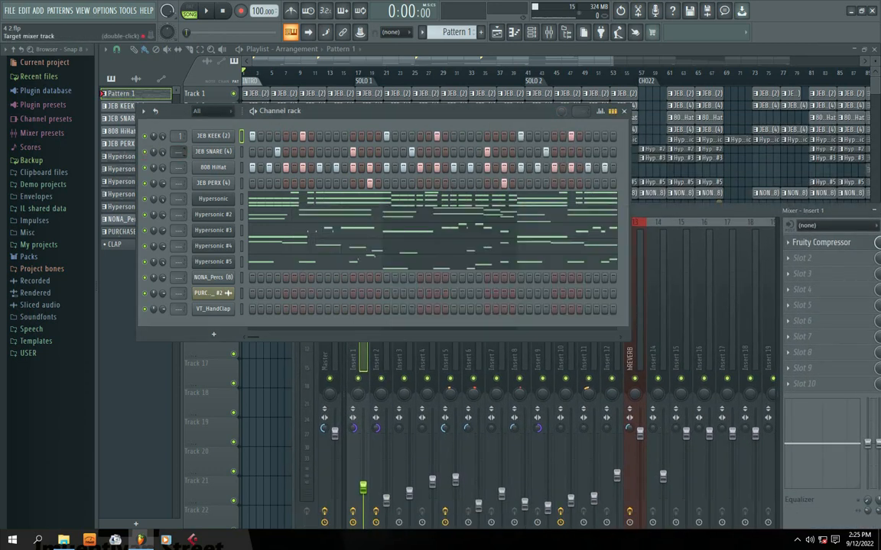
{"action": "left_click_drag", "start_coordinate": [179, 152], "coordinate": [178, 144]}
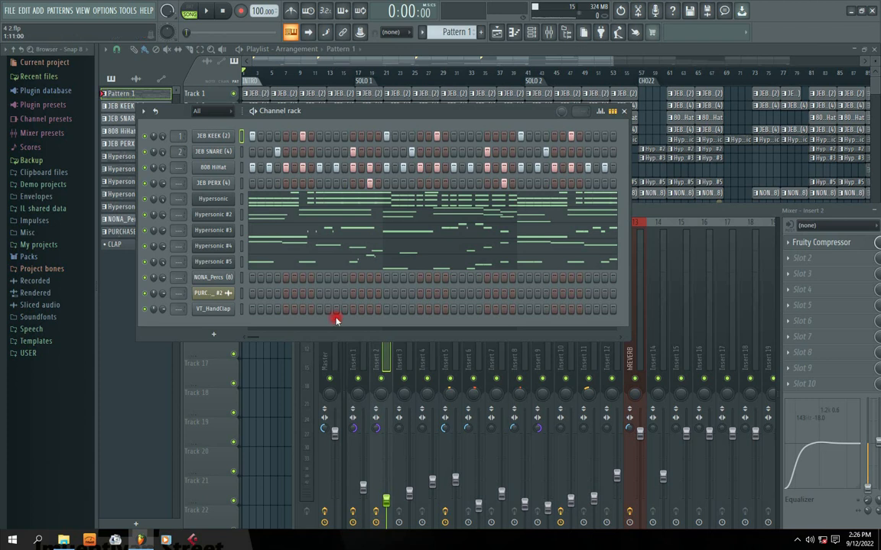
- Place the channel rack and mixer side by side and route channels 808 HiHat through VT_HandClap to mixer tracks 3 to 12 in order
{"action": "left_click_drag", "start_coordinate": [451, 113], "coordinate": [409, 94]}
{"action": "left_click", "coordinate": [533, 168]}
{"action": "left_click_drag", "start_coordinate": [622, 213], "coordinate": [741, 107]}
{"action": "left_click", "coordinate": [175, 178]}
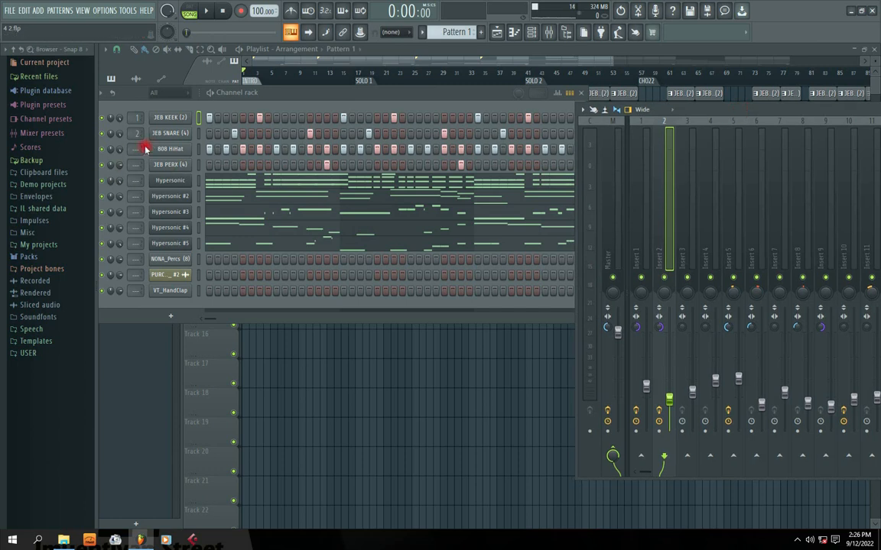
{"action": "left_click_drag", "start_coordinate": [137, 149], "coordinate": [143, 302]}
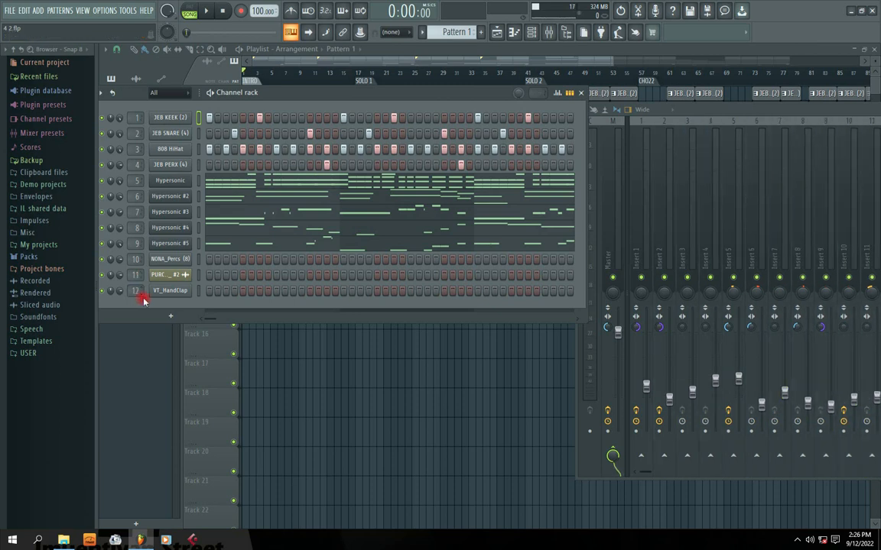
- Bring the whole mixer into view and step through Insert 1 to Insert 12 to examine each track's effect slots and routing
{"action": "left_click_drag", "start_coordinate": [761, 125], "coordinate": [456, 118]}
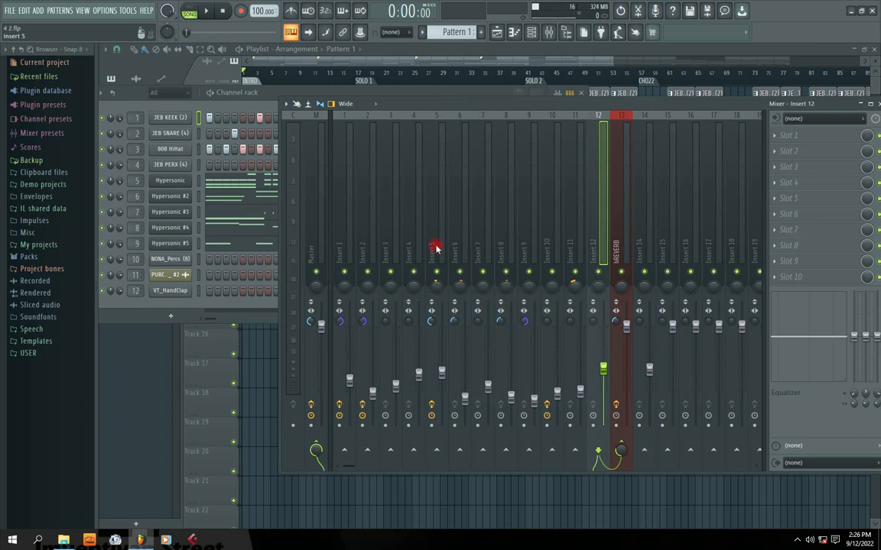
{"action": "left_click", "coordinate": [342, 251]}
{"action": "left_click", "coordinate": [367, 250]}
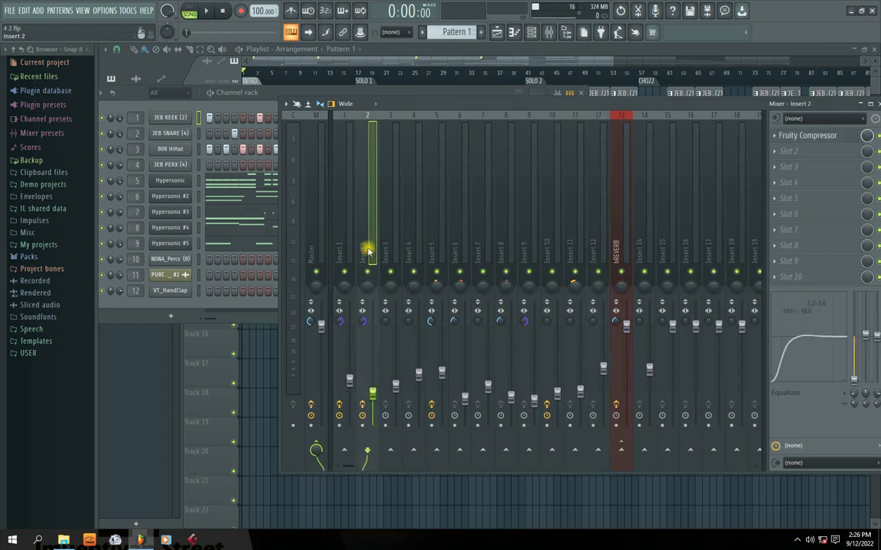
{"action": "left_click", "coordinate": [388, 254]}
{"action": "left_click", "coordinate": [411, 256]}
{"action": "left_click", "coordinate": [435, 252]}
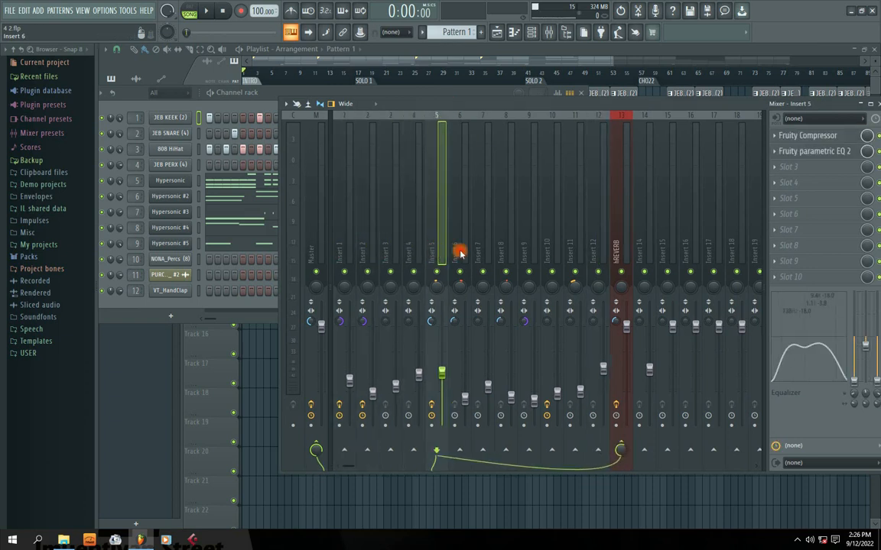
{"action": "left_click", "coordinate": [460, 252]}
{"action": "left_click", "coordinate": [482, 250]}
{"action": "left_click", "coordinate": [505, 254]}
{"action": "left_click", "coordinate": [529, 257]}
{"action": "left_click", "coordinate": [551, 254]}
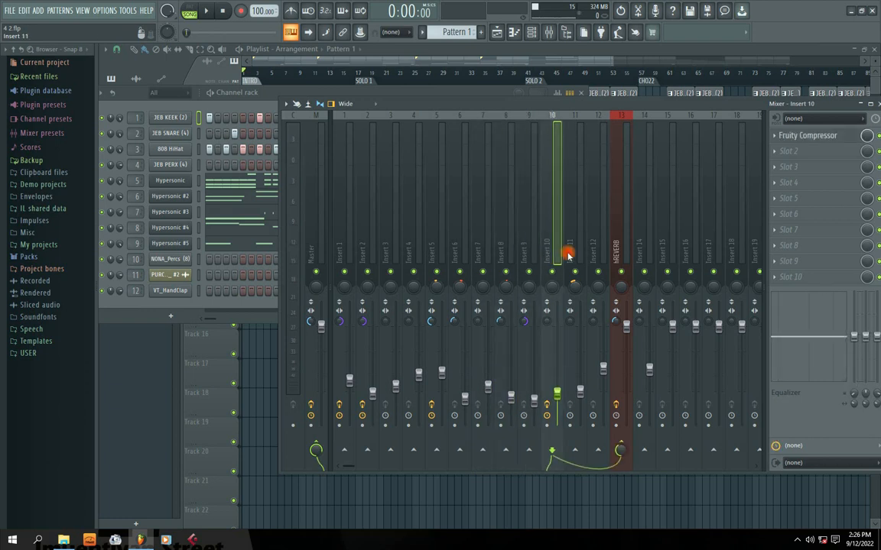
{"action": "left_click", "coordinate": [575, 252]}
{"action": "left_click", "coordinate": [596, 252]}
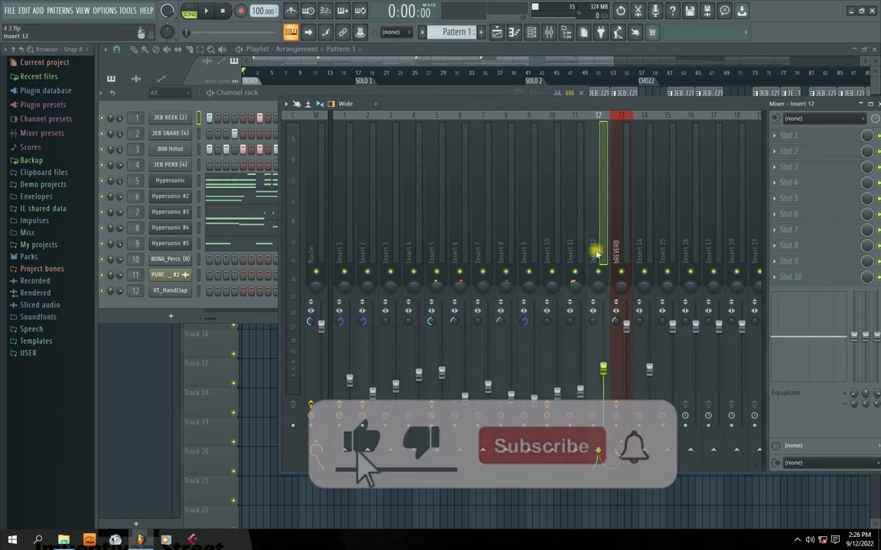
- Show the mixer over the playlist, play the song from the start to watch the track levels, and stop on the playlist
{"action": "left_click", "coordinate": [453, 47]}
{"action": "left_click", "coordinate": [548, 32]}
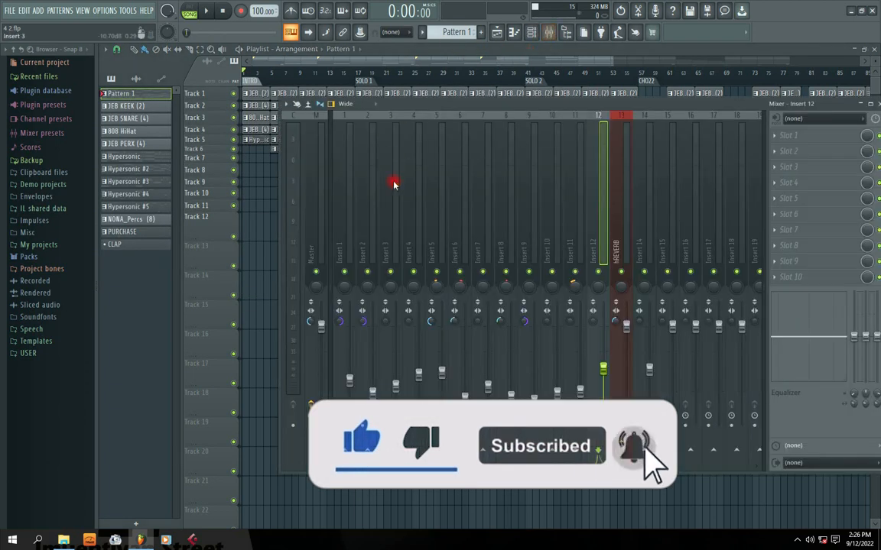
{"action": "key", "text": "space"}
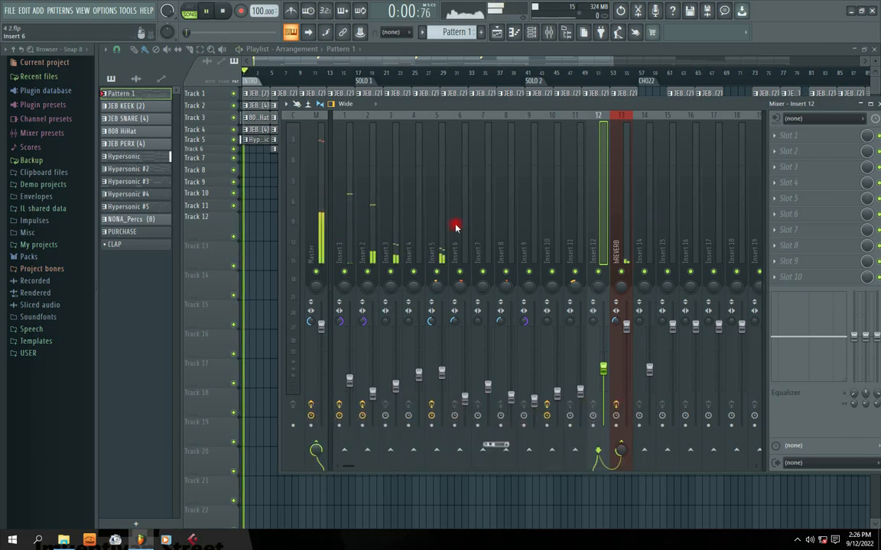
{"action": "left_click", "coordinate": [460, 49]}
{"action": "key", "text": "space"}
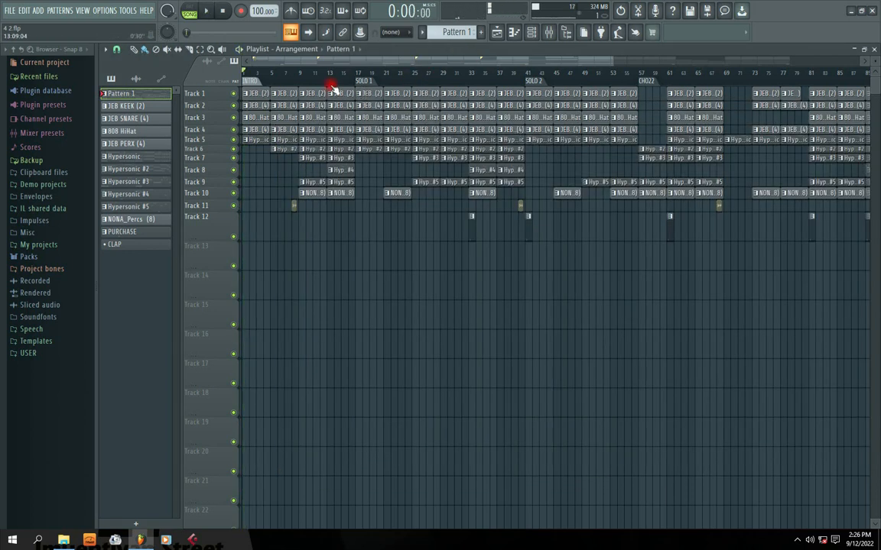
- Select bars 13 to 16 in the playlist and play that section with the mixer open to watch the track levels
{"action": "left_click_drag", "start_coordinate": [328, 86], "coordinate": [348, 99]}
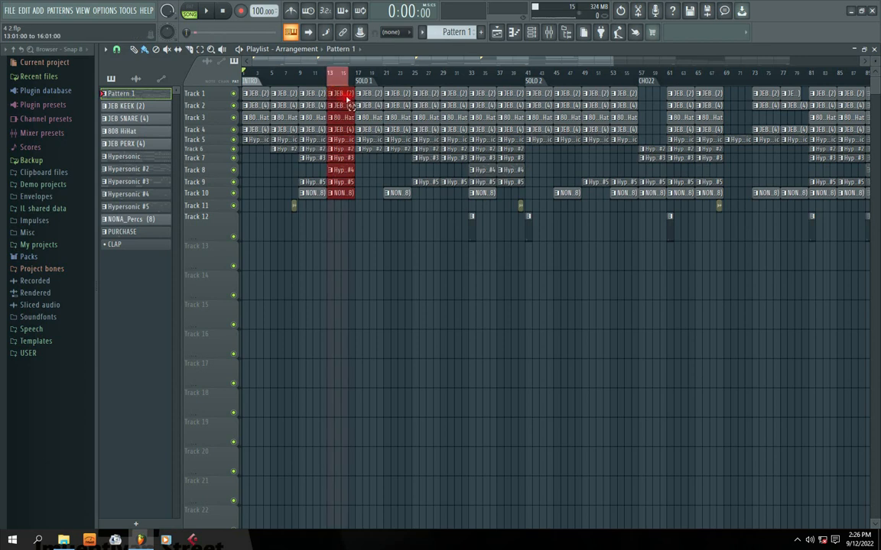
{"action": "key", "text": "space"}
{"action": "left_click", "coordinate": [548, 31]}
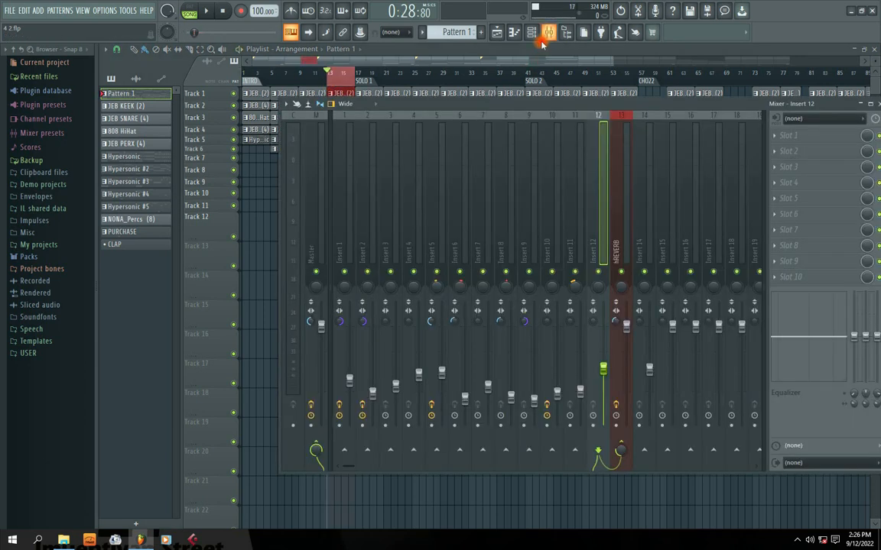
{"action": "key", "text": "space"}
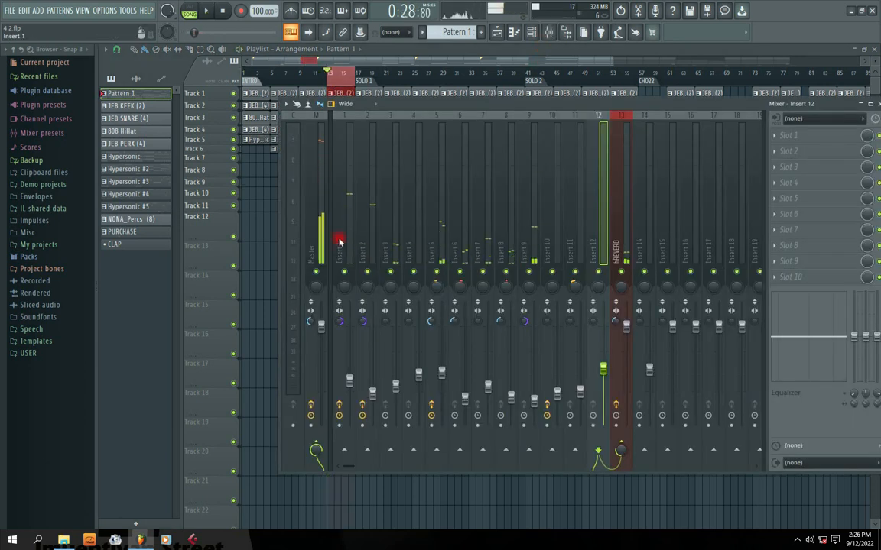
{"action": "key", "text": "space"}
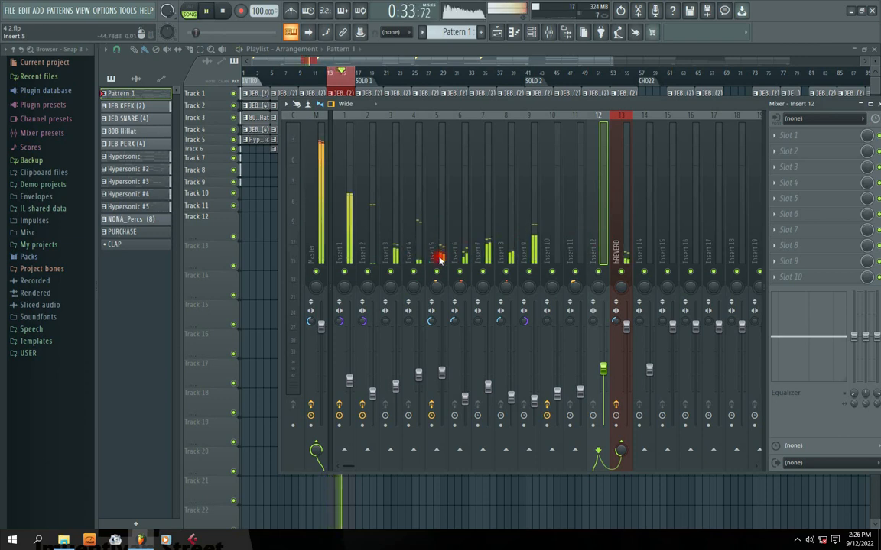
{"action": "key", "text": "space"}
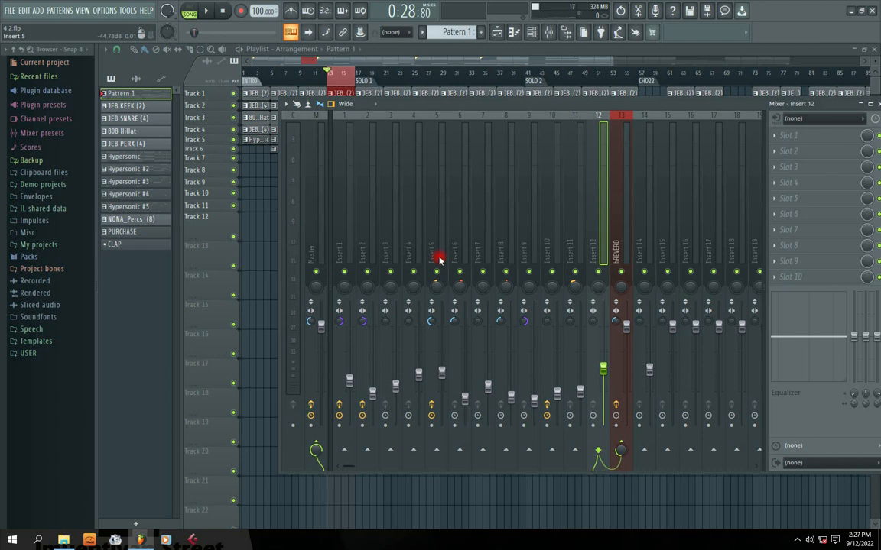
- Select Insert 1 through Insert 12 together and pull all their faders down to zero, leaving only Insert 1 selected
{"action": "left_click", "coordinate": [343, 230]}
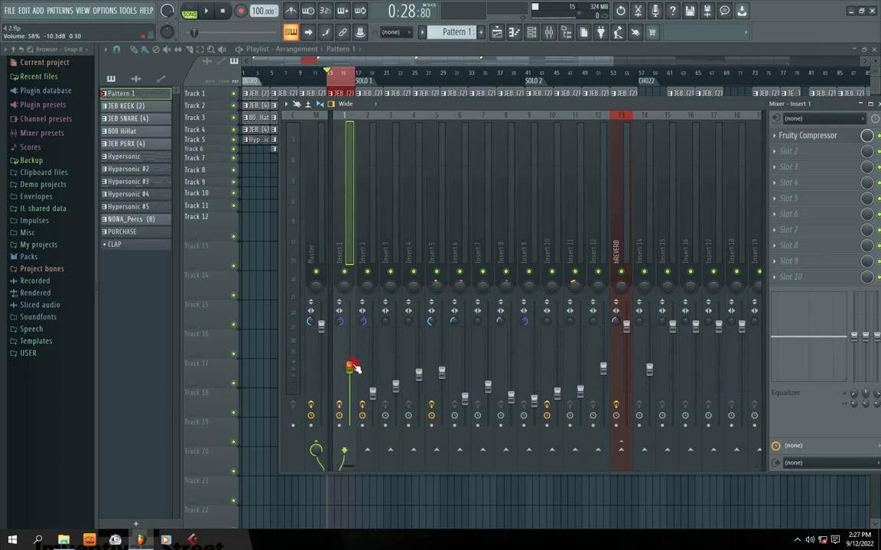
{"action": "left_click_drag", "start_coordinate": [370, 393], "coordinate": [373, 377]}
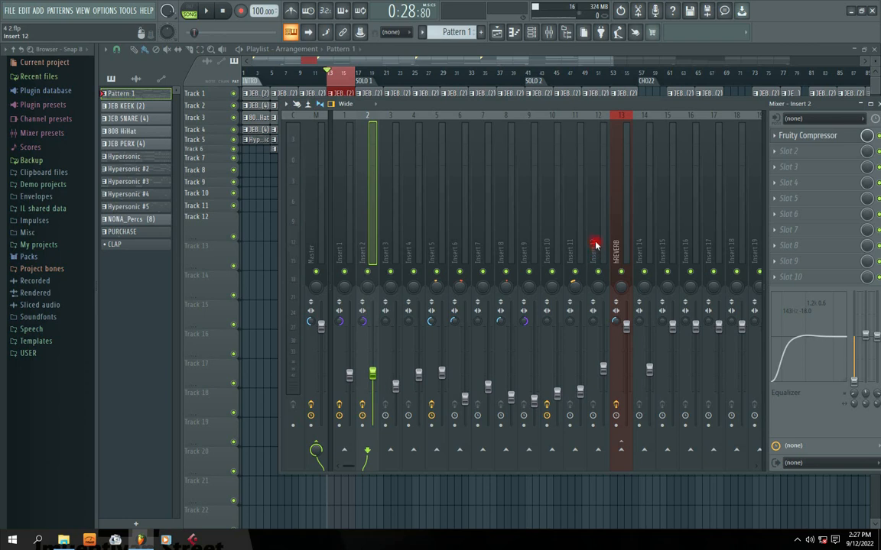
{"action": "left_click_drag", "start_coordinate": [596, 245], "coordinate": [333, 236]}
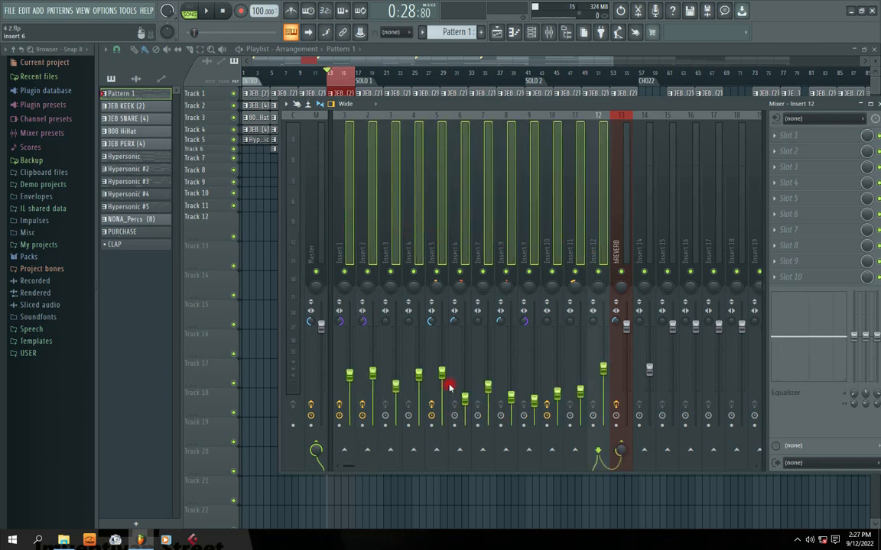
{"action": "left_click_drag", "start_coordinate": [444, 375], "coordinate": [444, 424]}
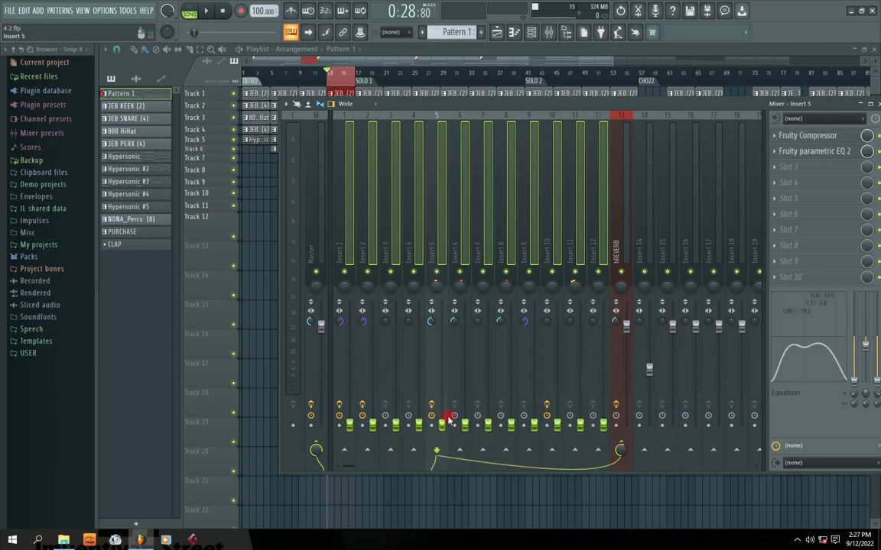
{"action": "left_click", "coordinate": [343, 247]}
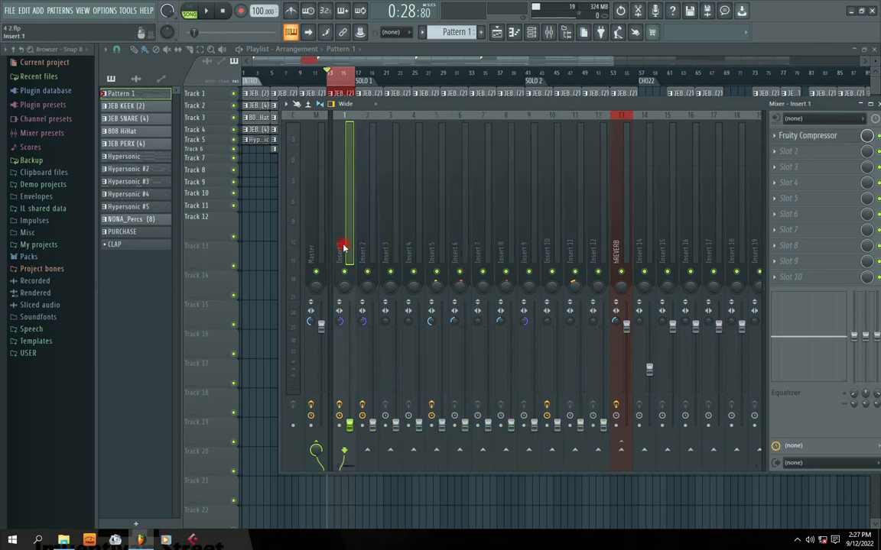
- Play bars 13 to 16 and try out a level on the Insert 1 fader
{"action": "key", "text": "space"}
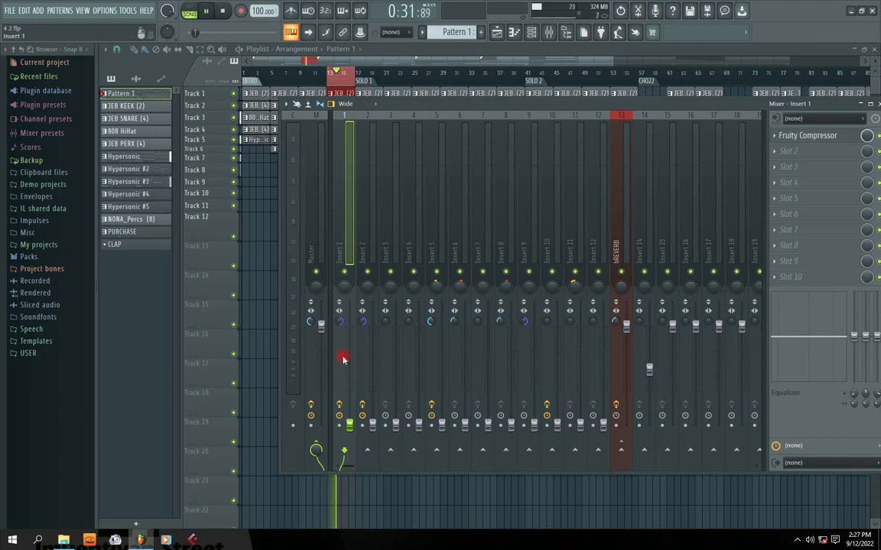
{"action": "key", "text": "space"}
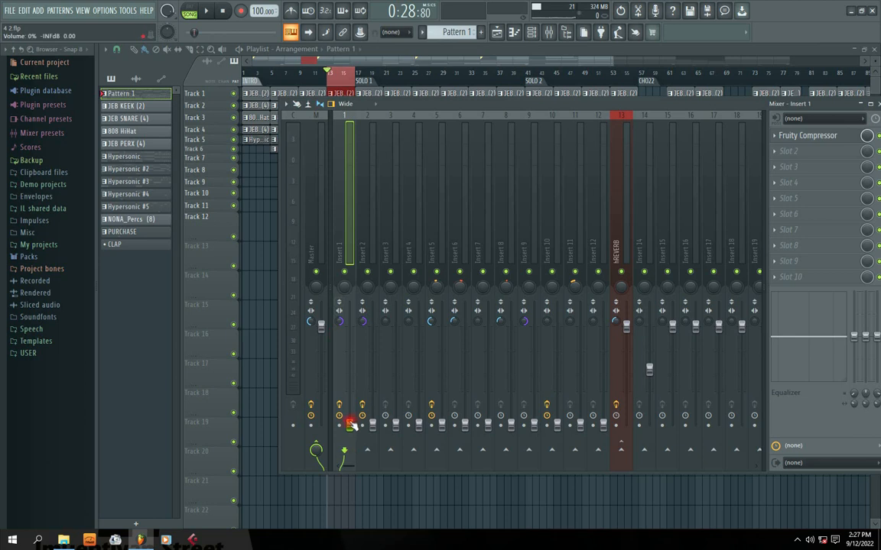
{"action": "mouse_move", "coordinate": [349, 425]}
{"action": "left_mouse_down"}
{"action": "mouse_move", "coordinate": [349, 356]}
{"action": "mouse_move", "coordinate": [350, 425]}
{"action": "left_mouse_up"}
{"action": "key", "text": "space"}
{"action": "key", "text": "space"}
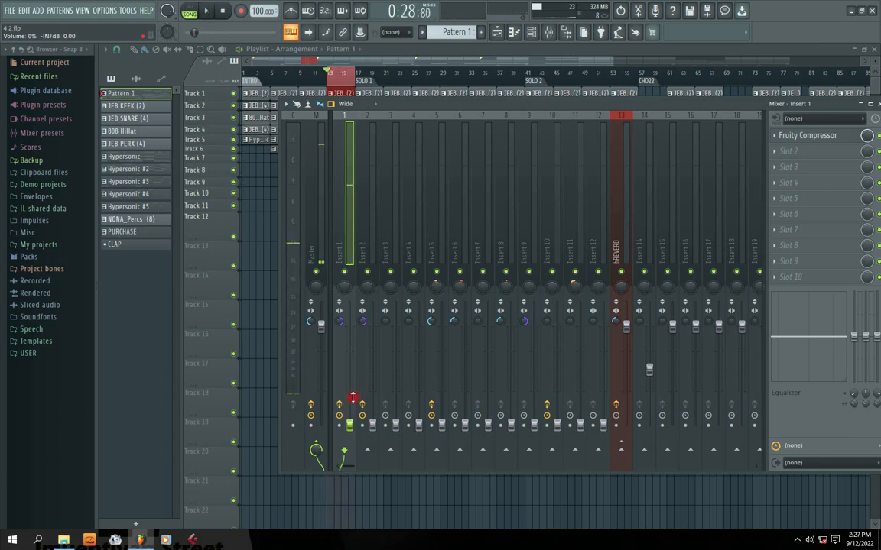
- Solo Insert 1, play the selected bars and raise its fader to about -13.8 dB
{"action": "left_click", "coordinate": [346, 274]}
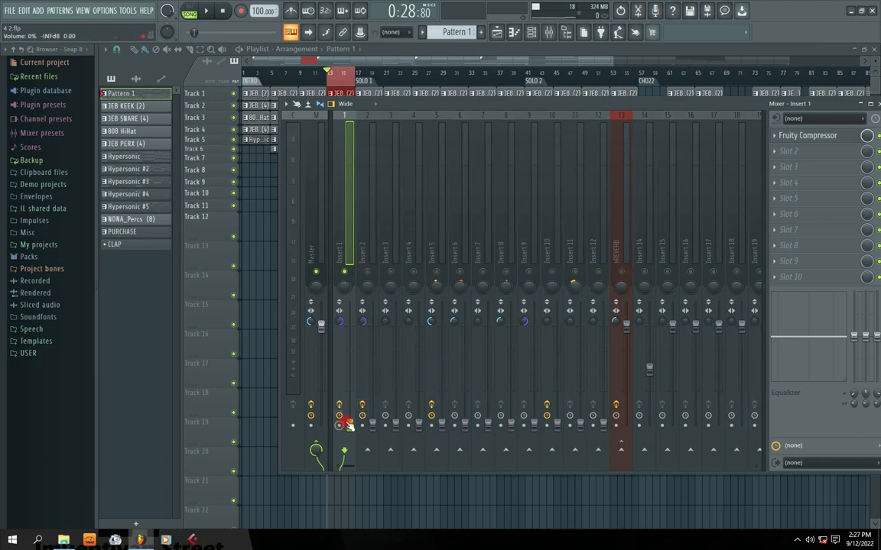
{"action": "key", "text": "space"}
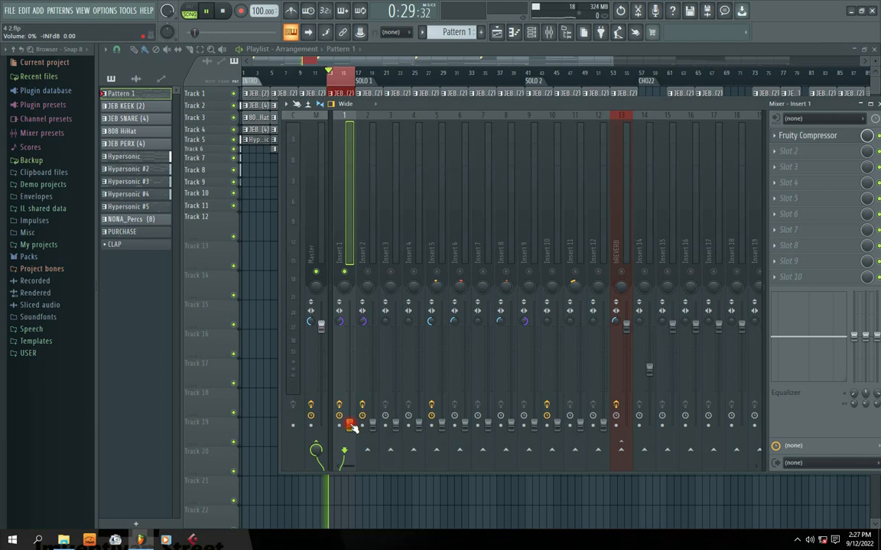
{"action": "left_click_drag", "start_coordinate": [349, 425], "coordinate": [349, 378]}
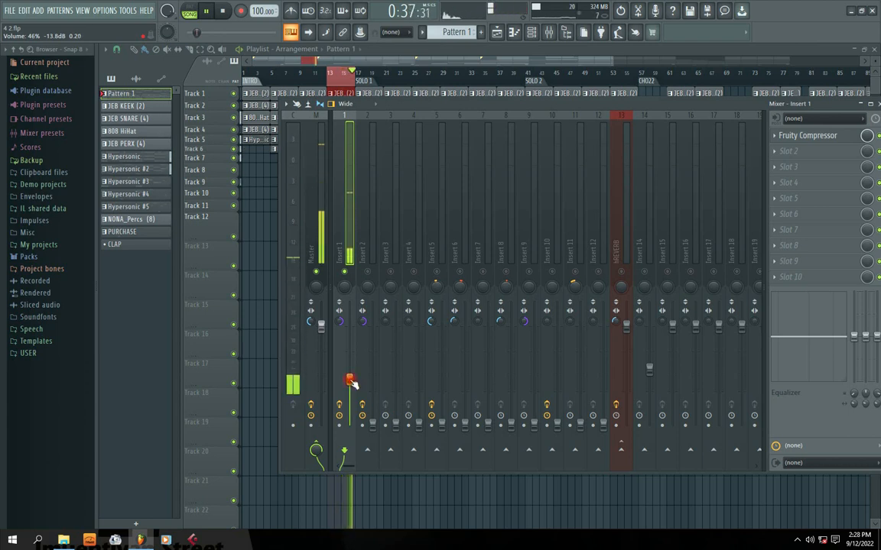
{"action": "key", "text": "space"}
- Clear the solo so all tracks are active and raise the Insert 2 fader to about -9.6 dB during playback
{"action": "left_click", "coordinate": [374, 426]}
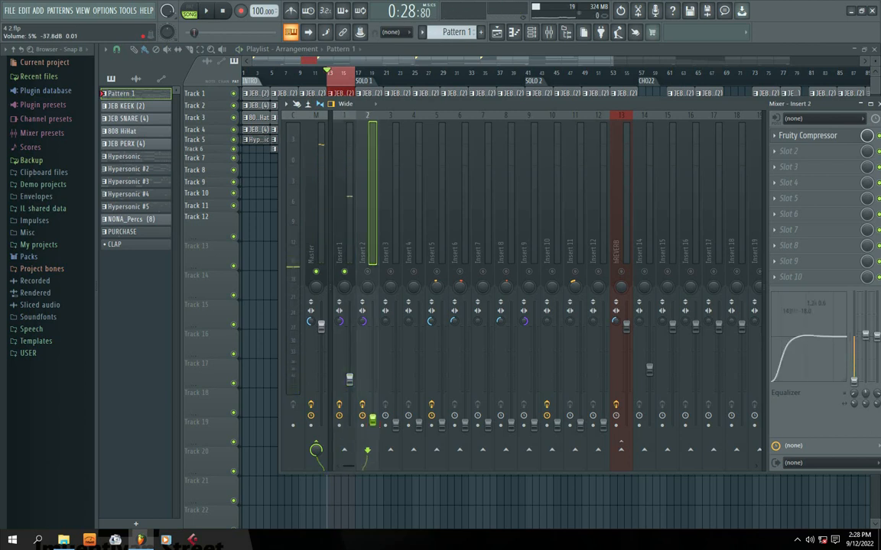
{"action": "key", "text": "space"}
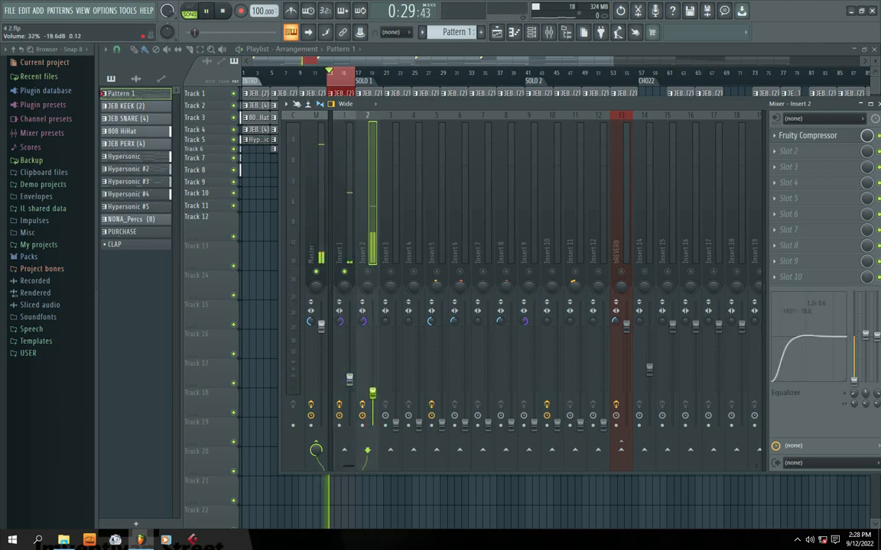
{"action": "left_click", "coordinate": [364, 270]}
{"action": "left_click", "coordinate": [364, 270]}
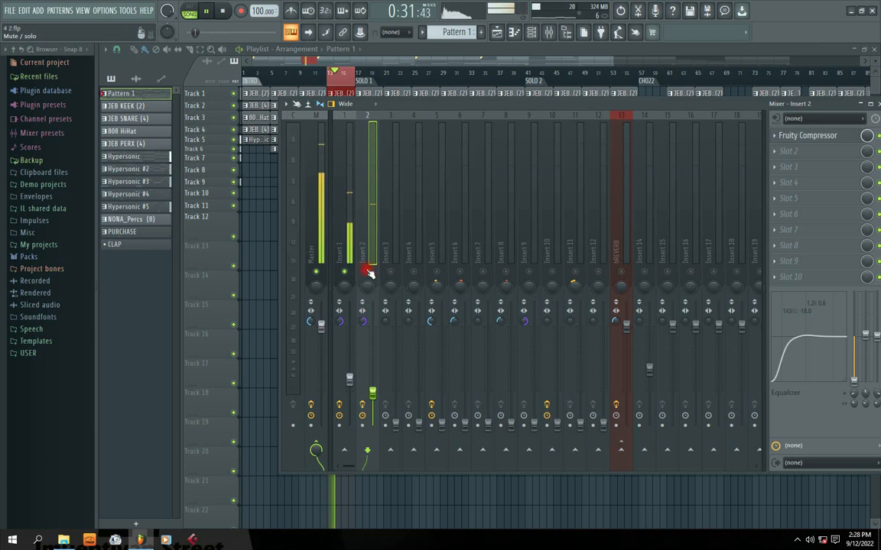
{"action": "left_click", "coordinate": [365, 270]}
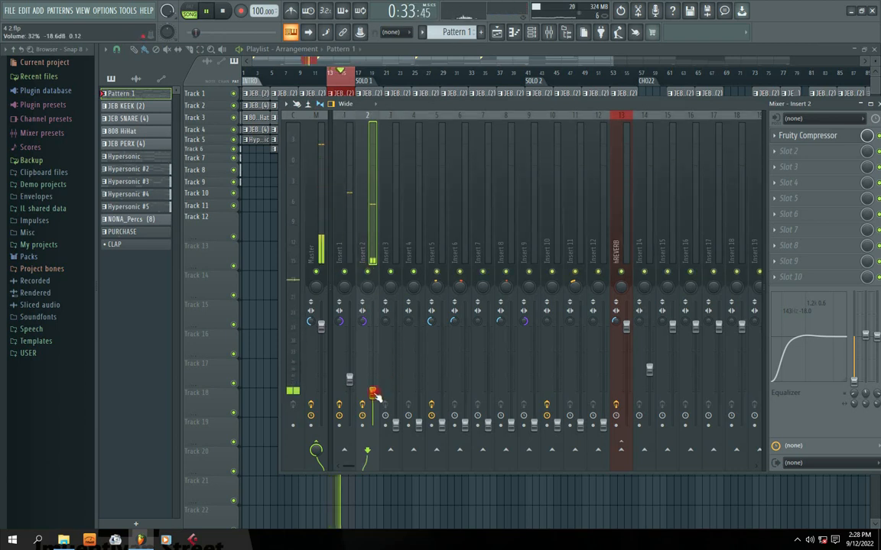
{"action": "left_click_drag", "start_coordinate": [372, 394], "coordinate": [373, 363]}
{"action": "key", "text": "space"}
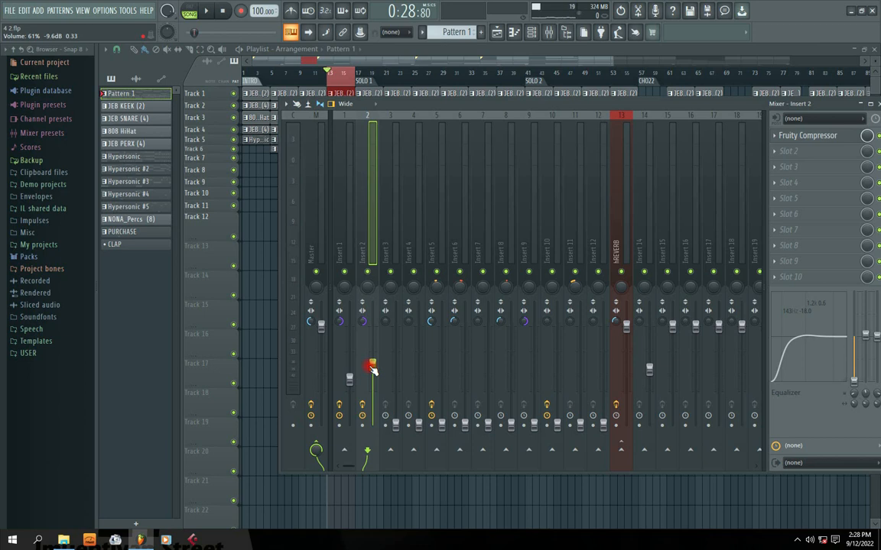
- Lower the Insert 2 fader well below Insert 1, bring Insert 3 up slightly from zero and replay the section
{"action": "key", "text": "space"}
{"action": "left_click_drag", "start_coordinate": [372, 369], "coordinate": [395, 419]}
{"action": "key", "text": "space"}
{"action": "key", "text": "space"}
{"action": "key", "text": "space"}
{"action": "key", "text": "space"}
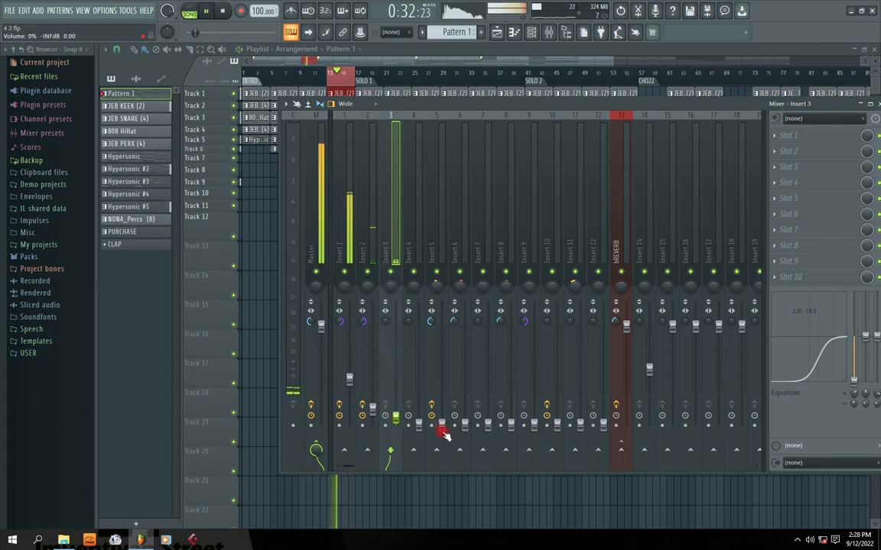
- Bring up Insert 4 to slightly below -22 dB and Inserts 5 and 6 to about -27 dB during playback
{"action": "left_click", "coordinate": [418, 425]}
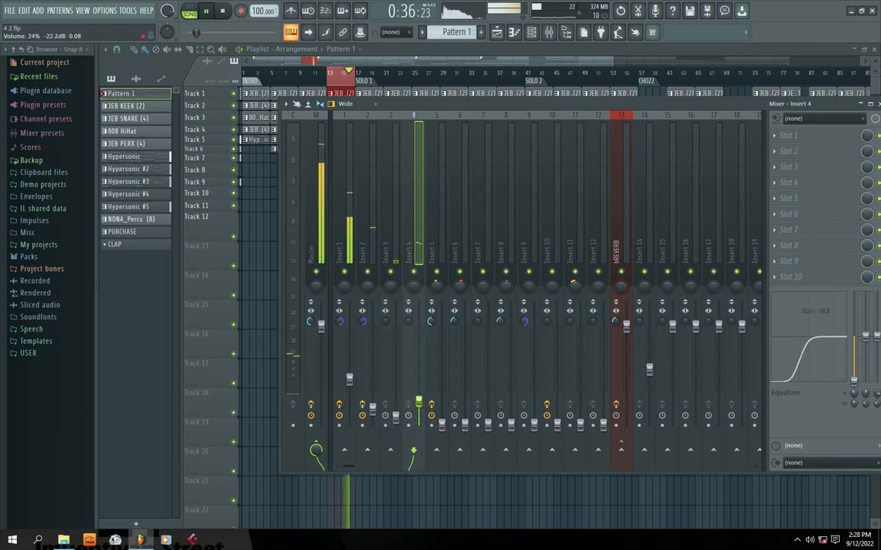
{"action": "left_click_drag", "start_coordinate": [419, 404], "coordinate": [419, 409]}
{"action": "left_click", "coordinate": [440, 413]}
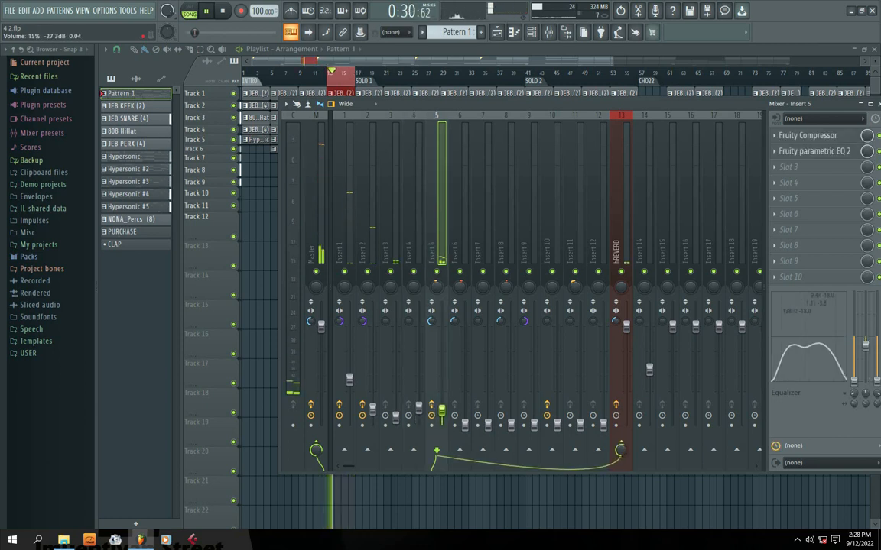
{"action": "left_click", "coordinate": [464, 421]}
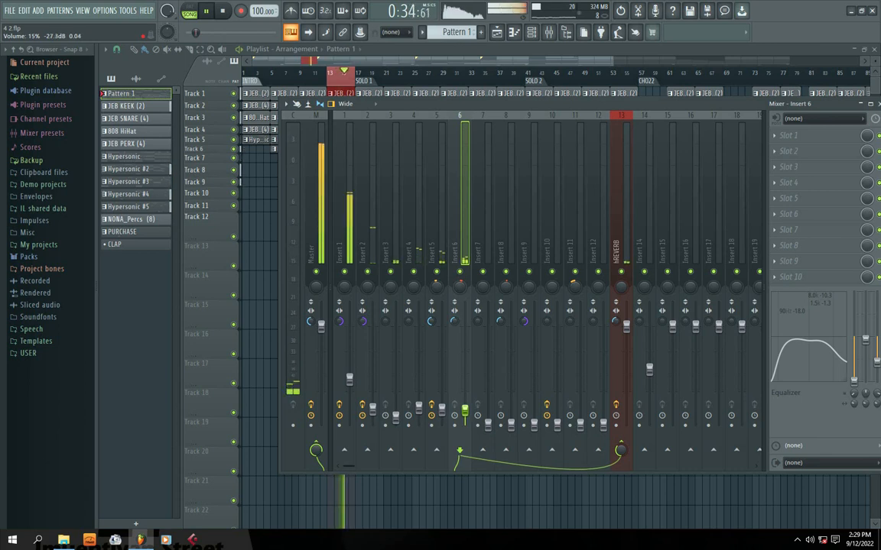
- Raise Insert 7 to about -29 dB, Insert 8 to about -28 dB, Insert 9 to -32 dB and Insert 10 to about -22 dB
{"action": "left_click", "coordinate": [488, 418]}
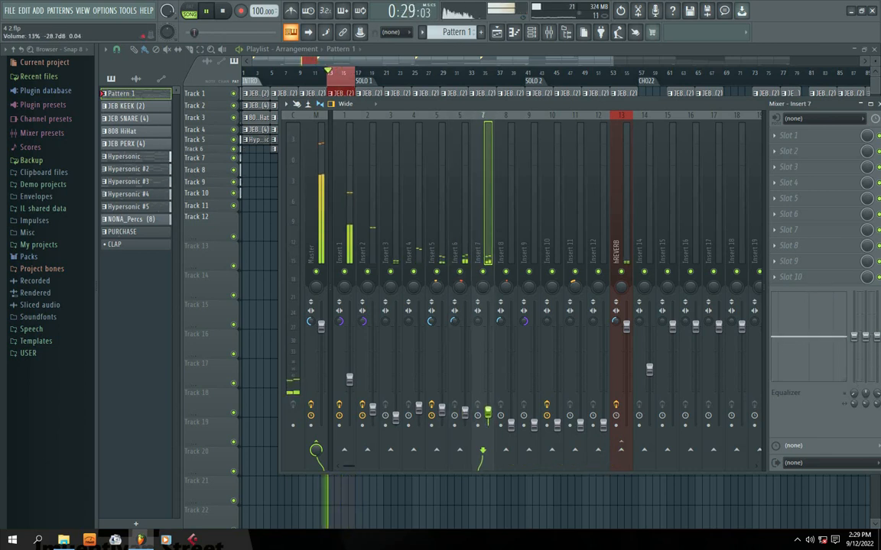
{"action": "left_click", "coordinate": [511, 419]}
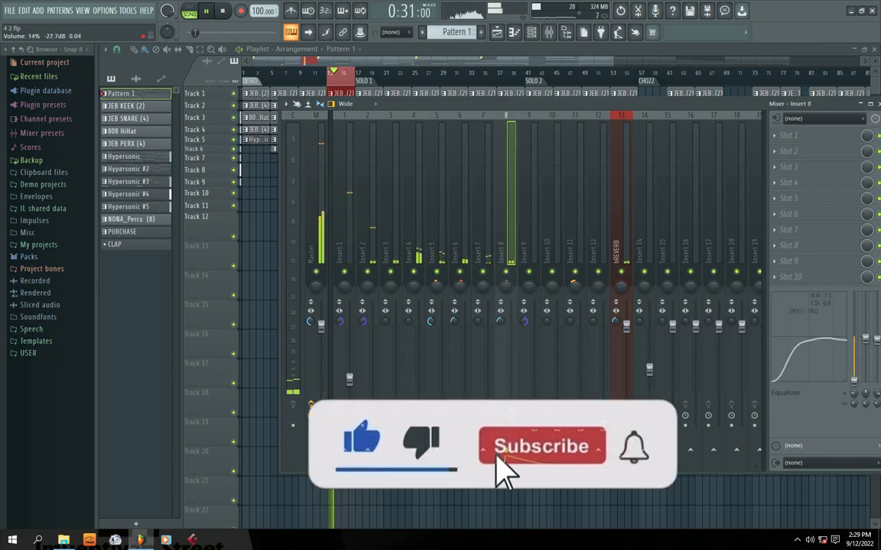
{"action": "left_click", "coordinate": [533, 419]}
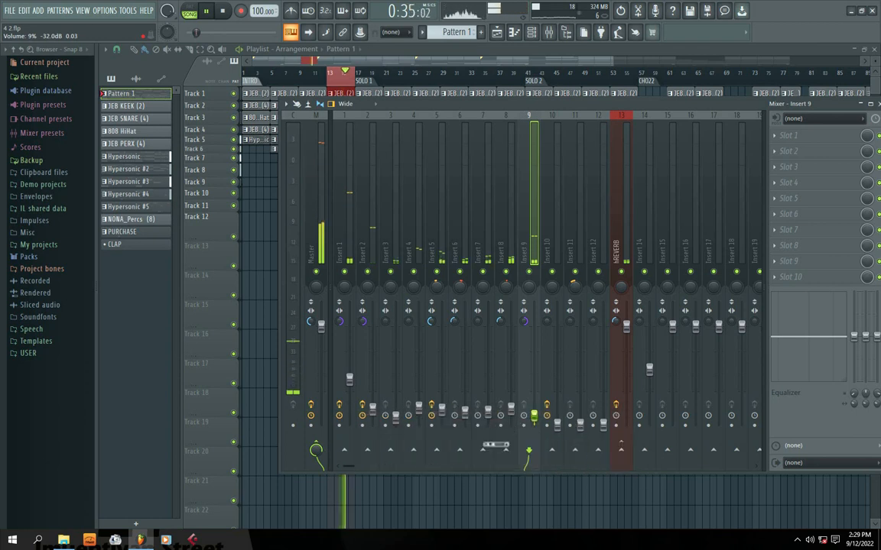
{"action": "left_click", "coordinate": [556, 419]}
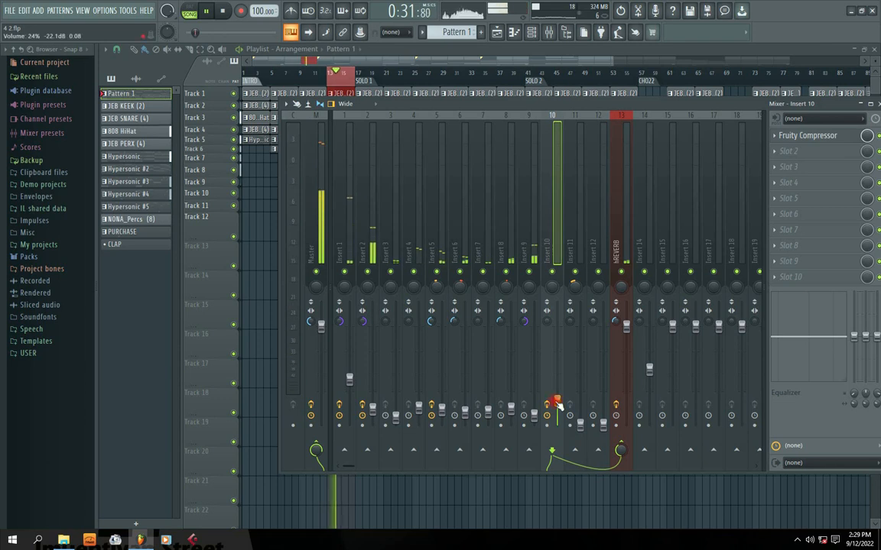
- Select the Master track to show its effect slots, reposition the mixer over the playlist and restart playback
{"action": "left_click", "coordinate": [317, 248]}
{"action": "key", "text": "space"}
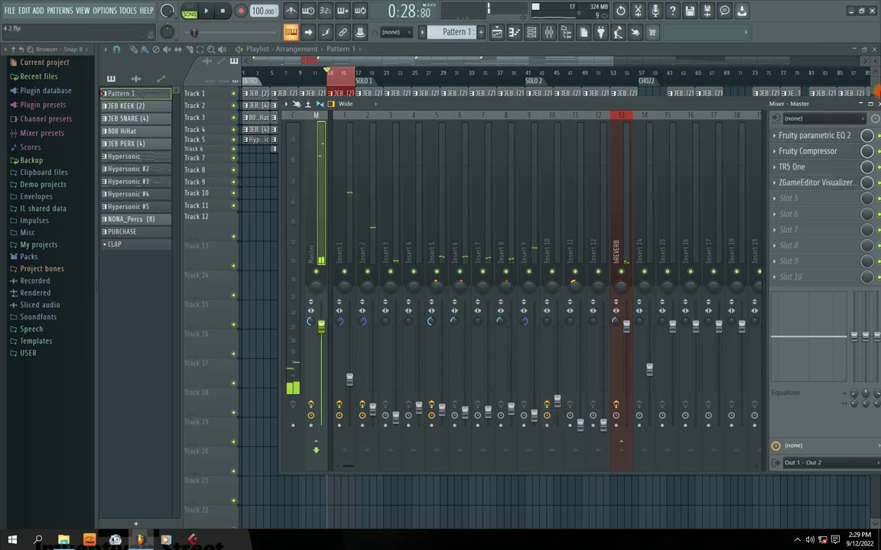
{"action": "left_click_drag", "start_coordinate": [788, 105], "coordinate": [659, 86]}
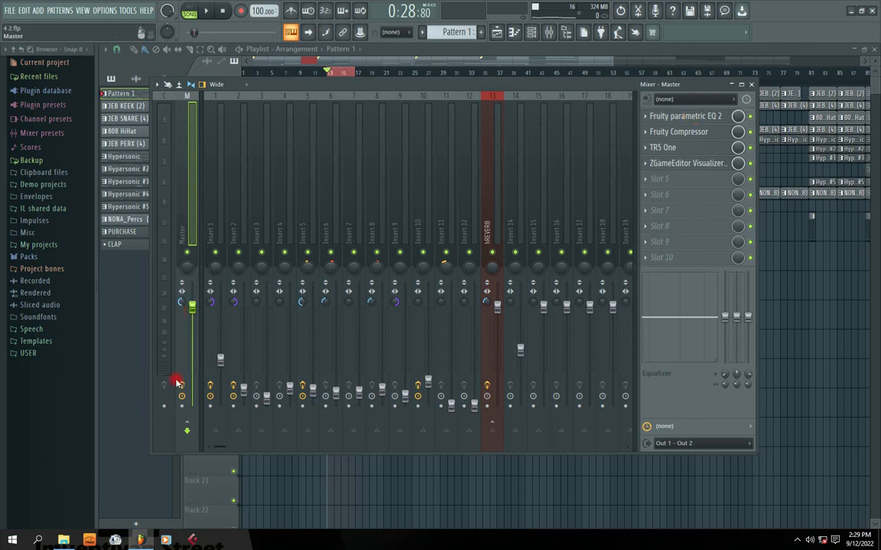
{"action": "key", "text": "space"}
{"action": "left_click_drag", "start_coordinate": [416, 84], "coordinate": [540, 86]}
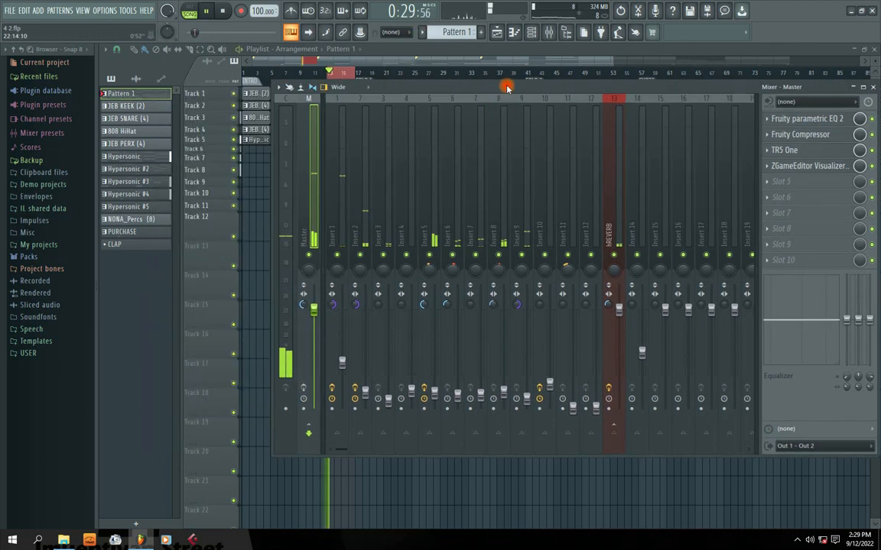
- Raise the Insert 1 fader close to the Master fader's height and bring Insert 2 up below it while the section plays
{"action": "left_click", "coordinate": [337, 195]}
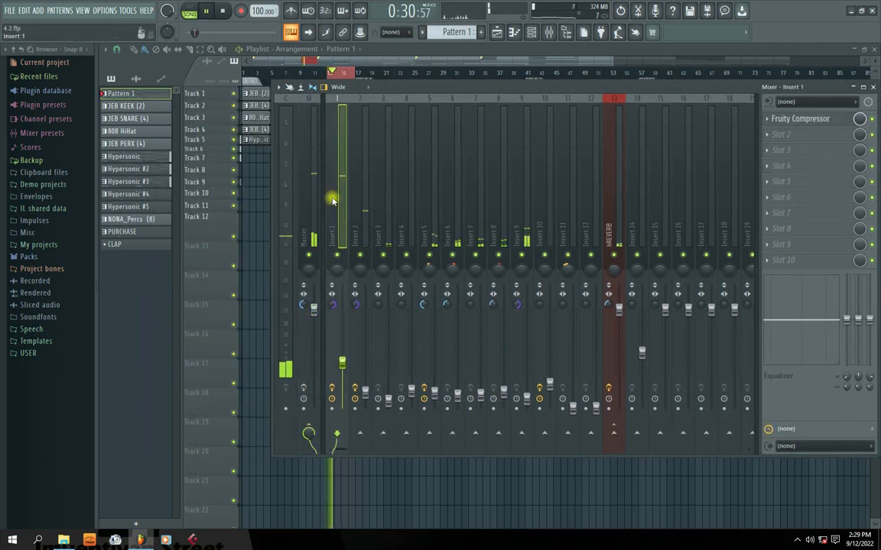
{"action": "left_click_drag", "start_coordinate": [342, 363], "coordinate": [342, 325]}
{"action": "left_click", "coordinate": [361, 241]}
{"action": "mouse_move", "coordinate": [365, 394]}
{"action": "left_mouse_down"}
{"action": "mouse_move", "coordinate": [365, 342]}
{"action": "mouse_move", "coordinate": [366, 356]}
{"action": "left_mouse_up"}
- Raise Insert 3 to about -17.7 dB and Insert 4 to slightly below -10.3 dB during playback
{"action": "left_click", "coordinate": [383, 246]}
{"action": "left_click_drag", "start_coordinate": [387, 398], "coordinate": [366, 360]}
{"action": "left_click_drag", "start_coordinate": [388, 373], "coordinate": [389, 374]}
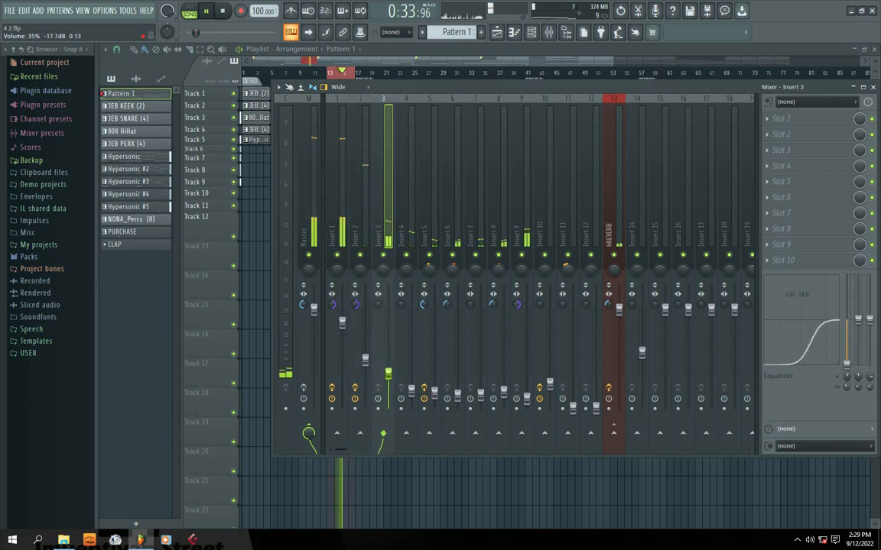
{"action": "left_click", "coordinate": [413, 255]}
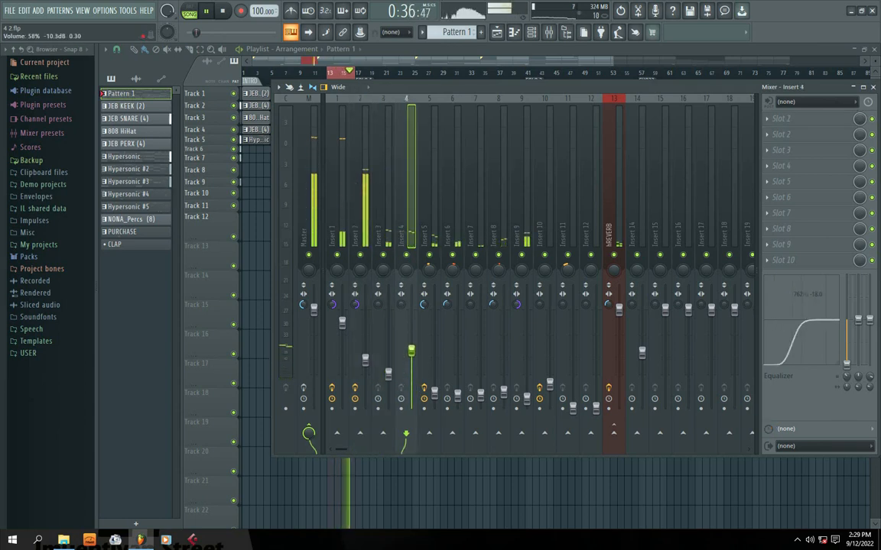
{"action": "left_click_drag", "start_coordinate": [412, 352], "coordinate": [411, 359]}
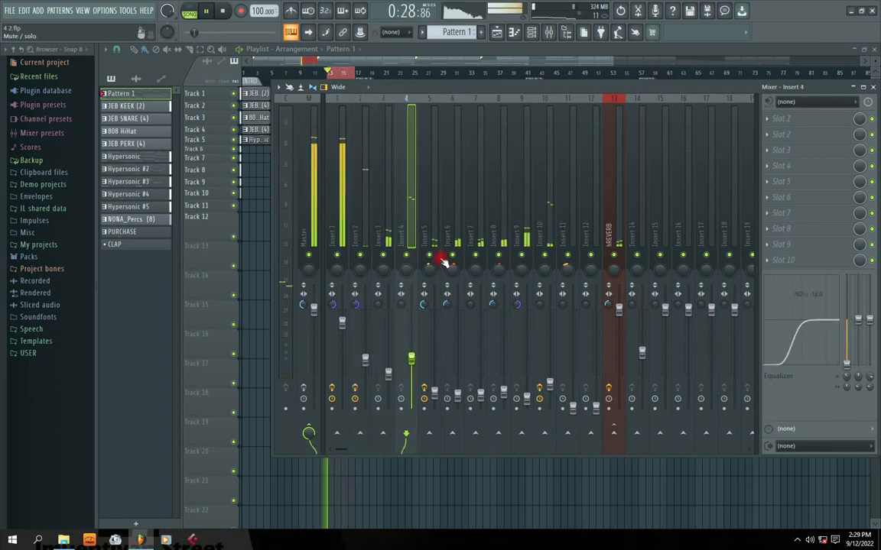
- Raise Insert 5 to about -14 dB, bring Insert 6 through Insert 10 up to matching levels and resume playback
{"action": "left_click", "coordinate": [433, 239]}
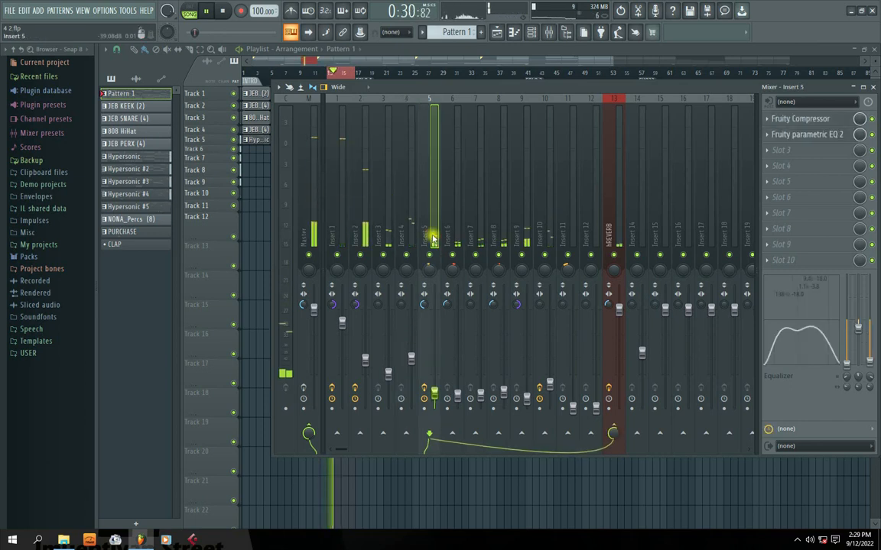
{"action": "left_click_drag", "start_coordinate": [434, 368], "coordinate": [434, 360]}
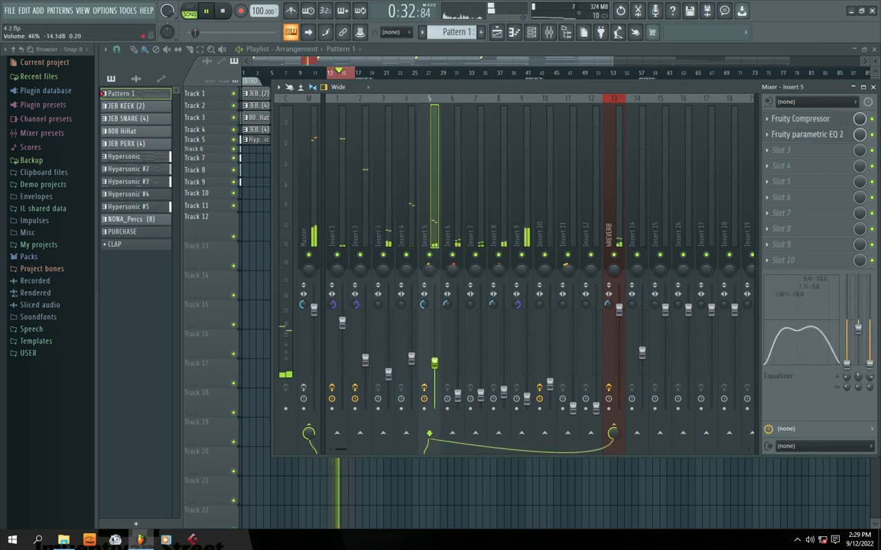
{"action": "left_click_drag", "start_coordinate": [457, 395], "coordinate": [506, 370]}
{"action": "key", "text": "space"}
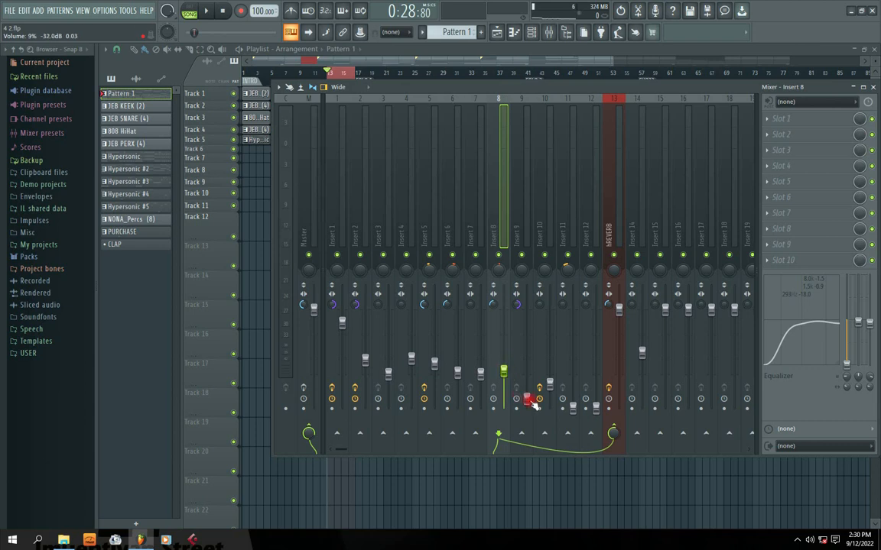
{"action": "mouse_move", "coordinate": [526, 400]}
{"action": "left_mouse_down"}
{"action": "mouse_move", "coordinate": [527, 377]}
{"action": "mouse_move", "coordinate": [526, 393]}
{"action": "mouse_move", "coordinate": [550, 379]}
{"action": "mouse_move", "coordinate": [549, 369]}
{"action": "left_mouse_up"}
{"action": "key", "text": "space"}
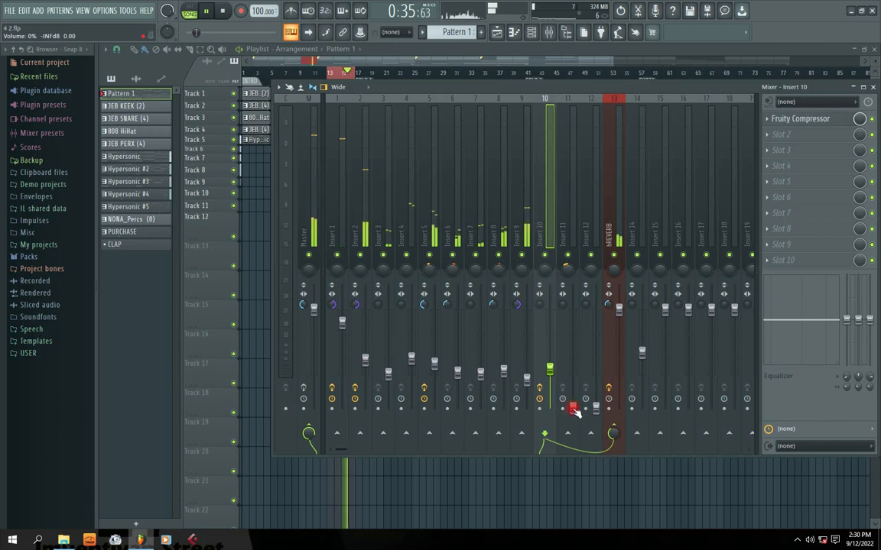
- Raise Insert 11 and Insert 12 to levels close to Insert 10 and trim the Insert 10 fader slightly down during playback
{"action": "left_click_drag", "start_coordinate": [573, 407], "coordinate": [572, 374]}
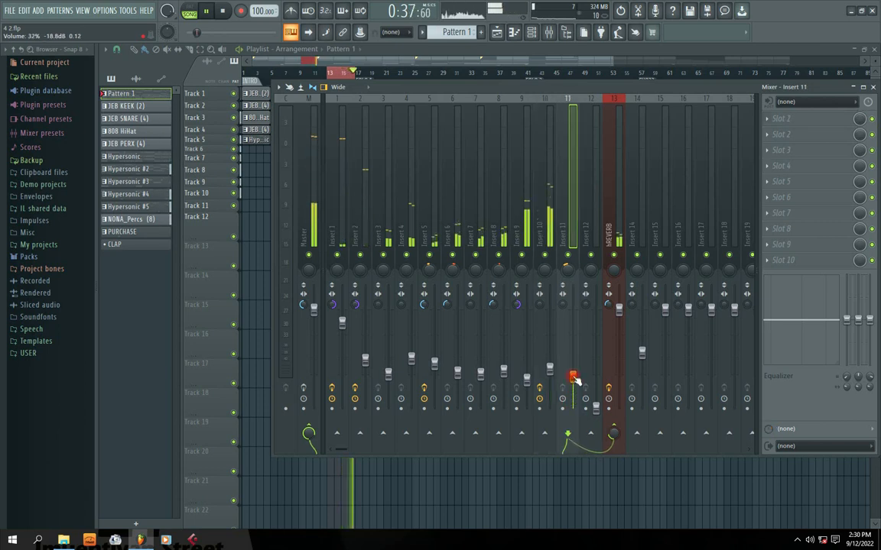
{"action": "left_click", "coordinate": [550, 370]}
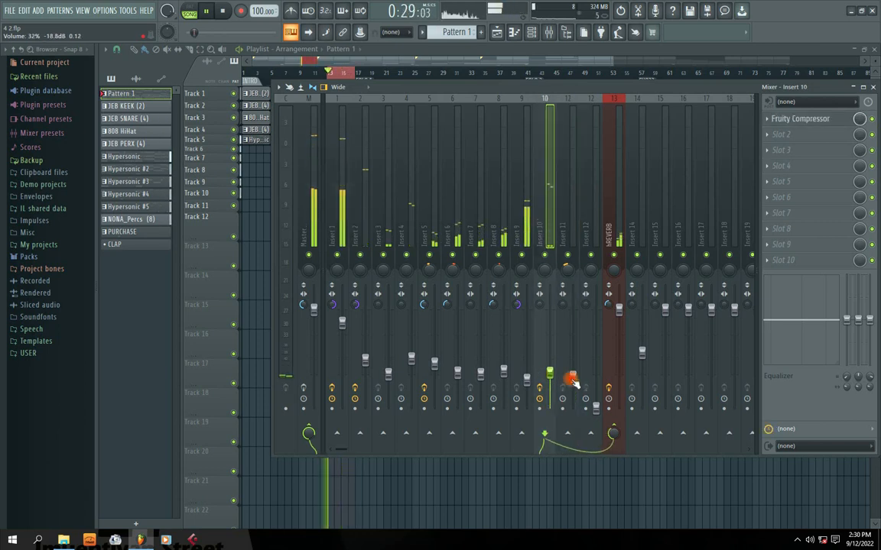
{"action": "left_click", "coordinate": [573, 377]}
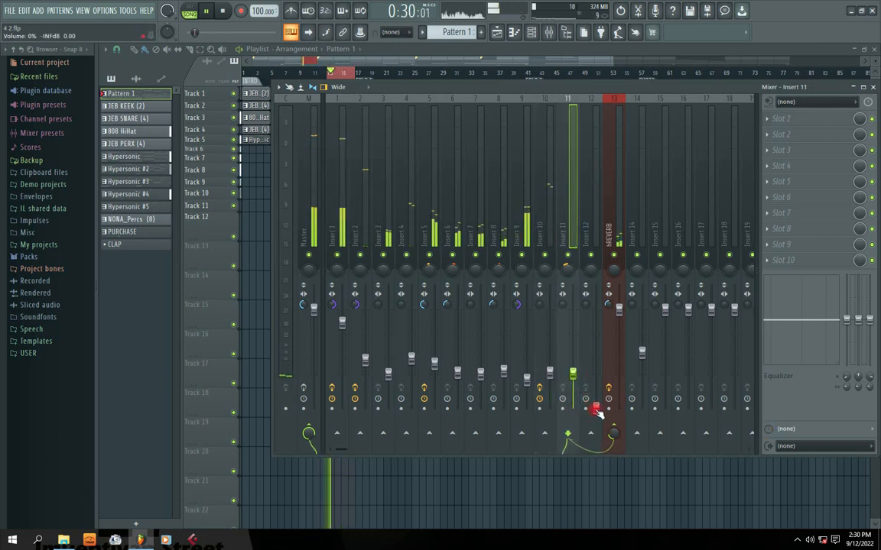
{"action": "left_click_drag", "start_coordinate": [596, 407], "coordinate": [595, 371]}
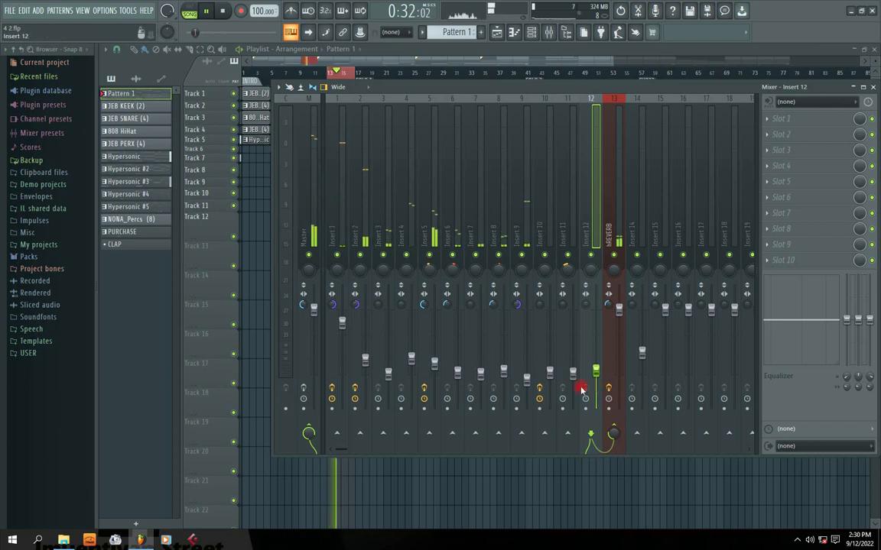
- Reposition the mixer lower over the playlist so the looped section stays in view and restart playback
{"action": "left_click_drag", "start_coordinate": [536, 86], "coordinate": [459, 85]}
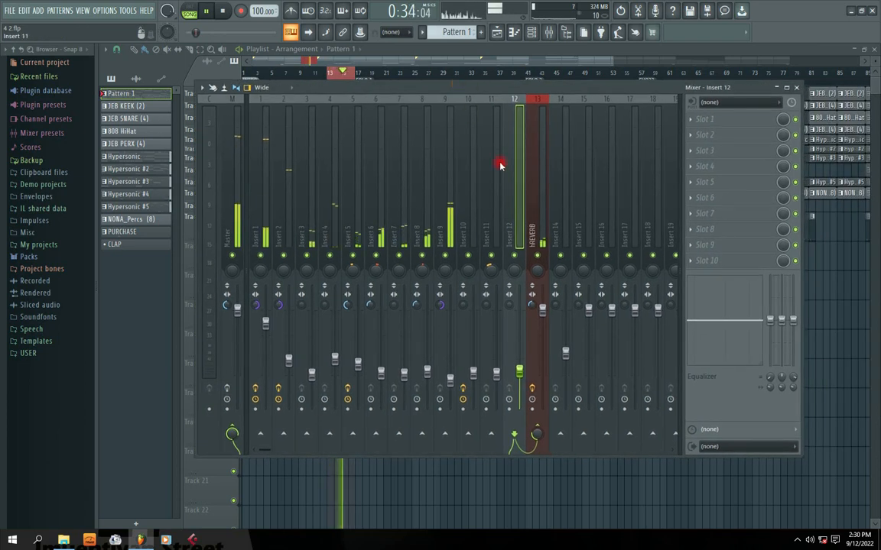
{"action": "left_click_drag", "start_coordinate": [399, 90], "coordinate": [442, 87]}
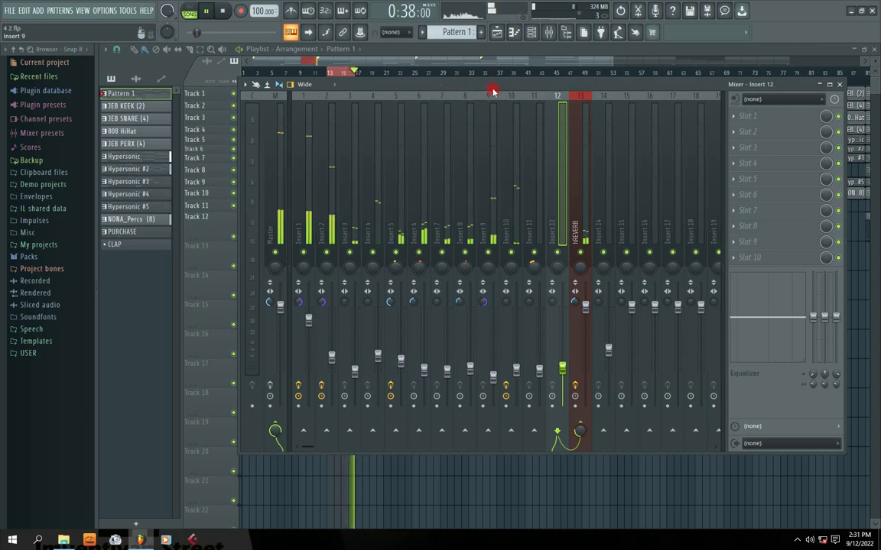
{"action": "left_click_drag", "start_coordinate": [485, 90], "coordinate": [456, 110]}
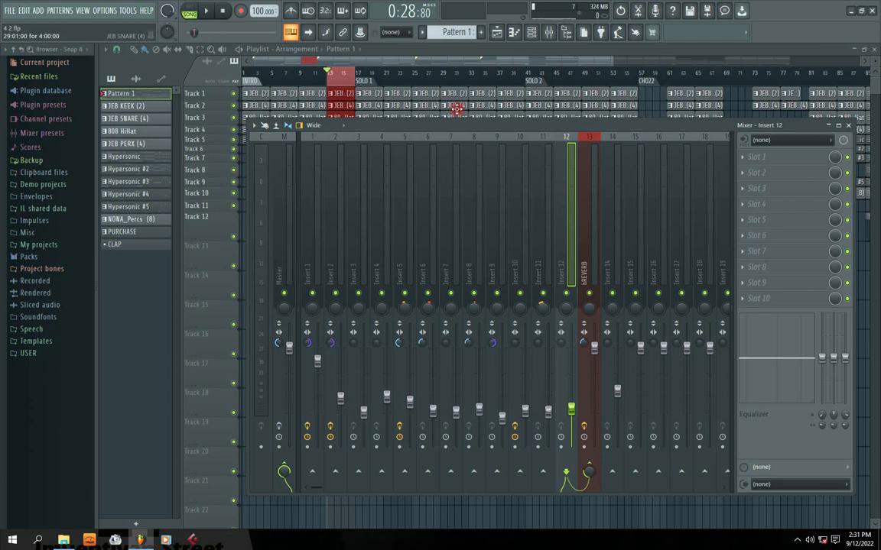
{"action": "left_click_drag", "start_coordinate": [460, 130], "coordinate": [436, 121]}
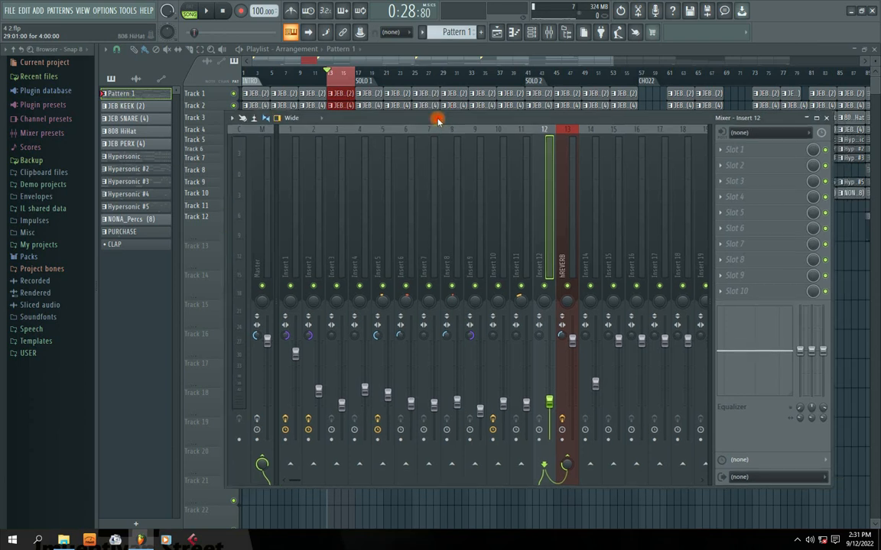
{"action": "key", "text": "space"}
- Trim the faders of Insert 9 through Insert 12, lower Insert 1 to about -3.8 dB and nudge Insert 2 up slightly
{"action": "left_click", "coordinate": [478, 293]}
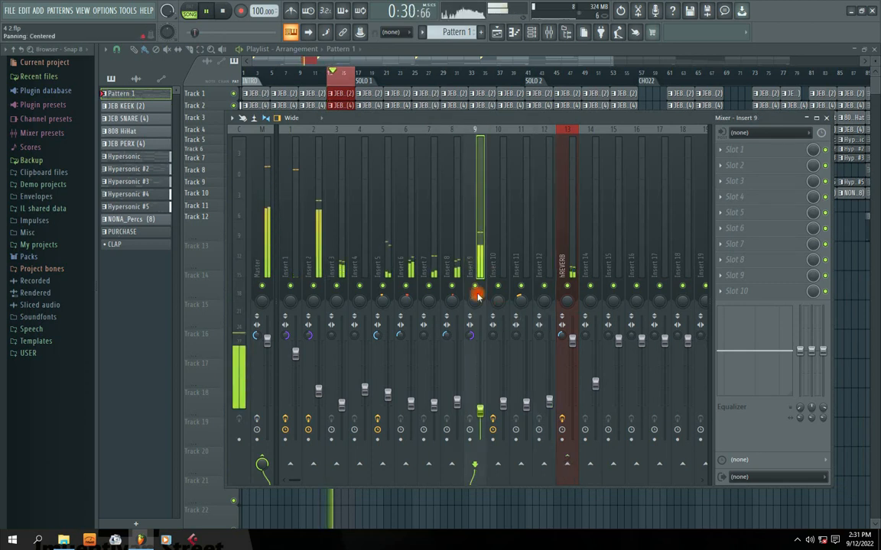
{"action": "left_click_drag", "start_coordinate": [480, 412], "coordinate": [549, 404]}
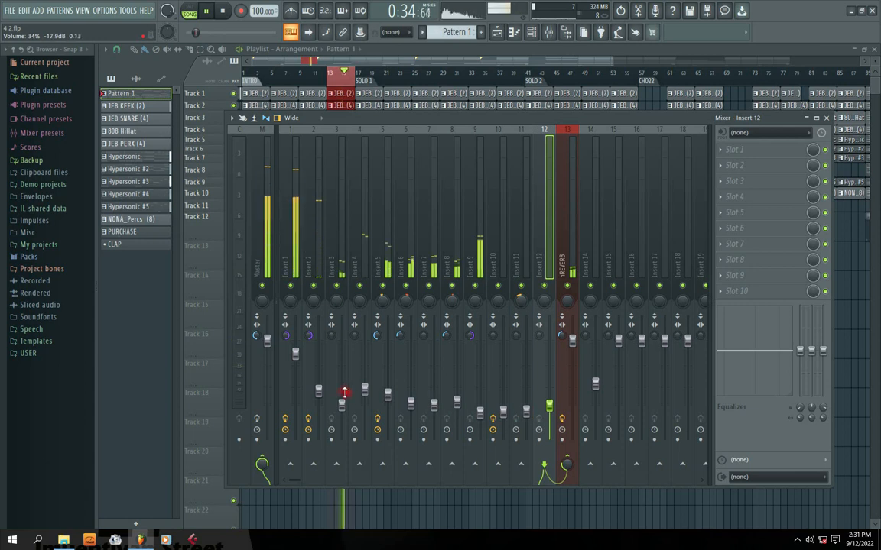
{"action": "left_click_drag", "start_coordinate": [294, 350], "coordinate": [295, 358]}
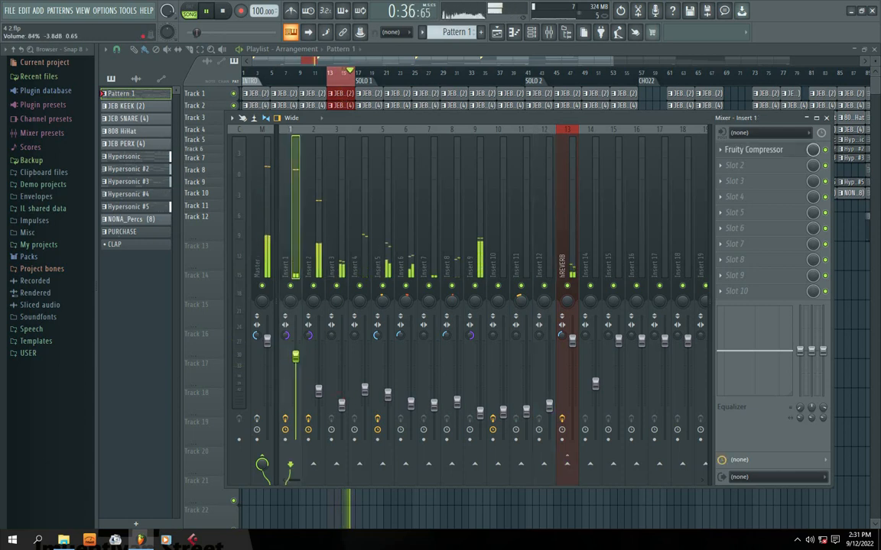
{"action": "left_click", "coordinate": [318, 390]}
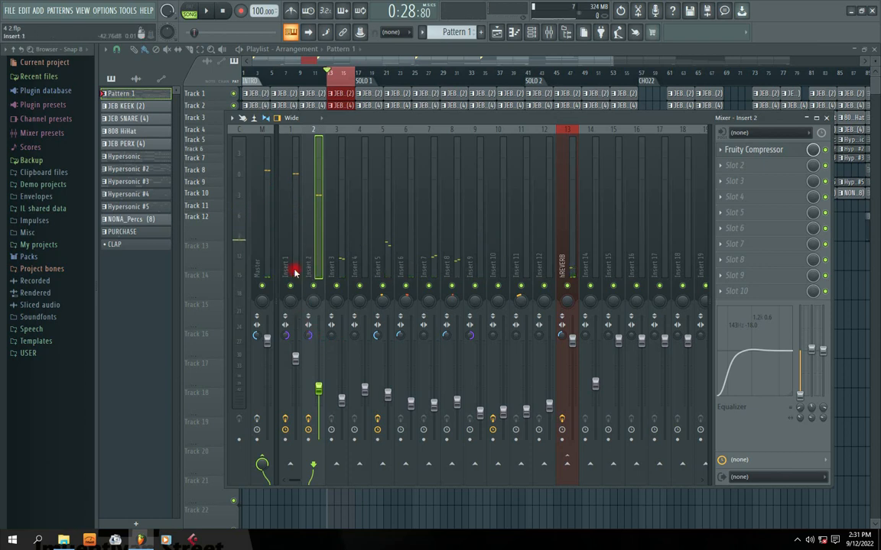
- Fine-tune the Insert 5 fader around -13.7 dB, adjust Insert 6 to about -18 dB and restart playback
{"action": "left_click", "coordinate": [387, 394]}
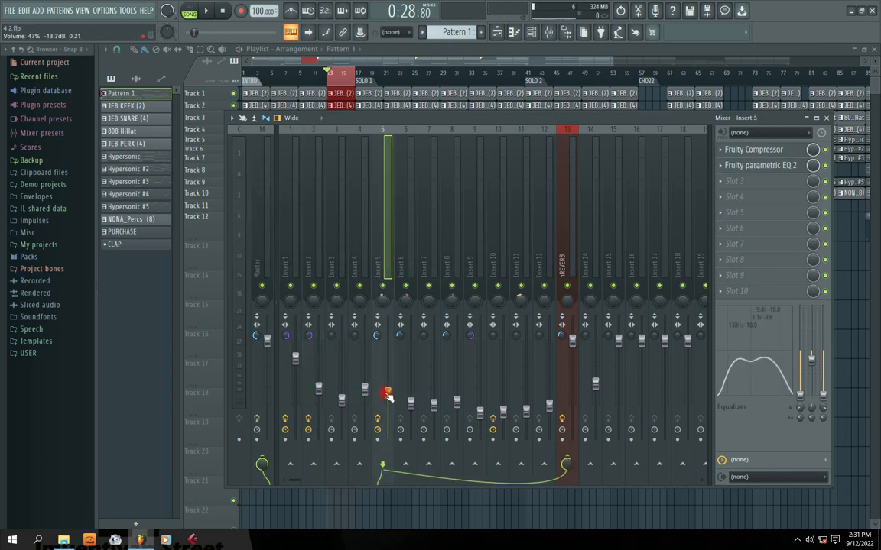
{"action": "left_click_drag", "start_coordinate": [411, 404], "coordinate": [412, 392]}
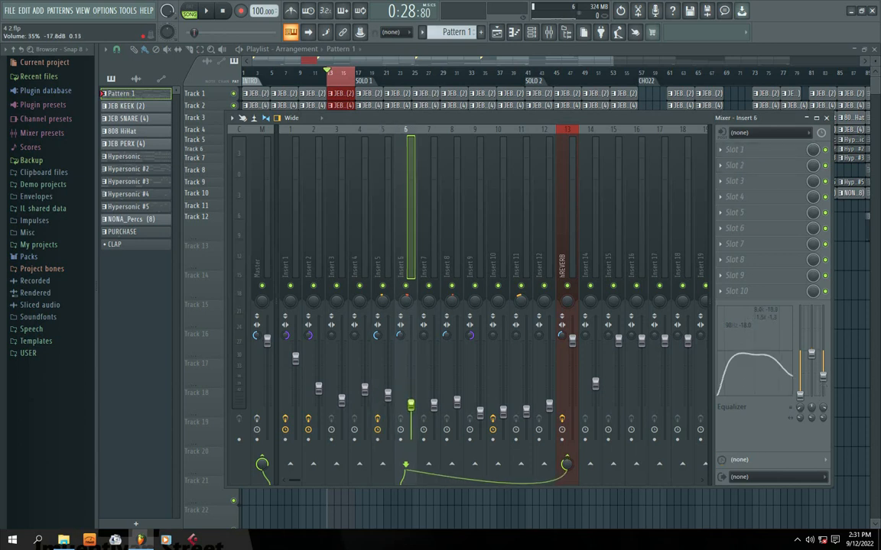
{"action": "key", "text": "space"}
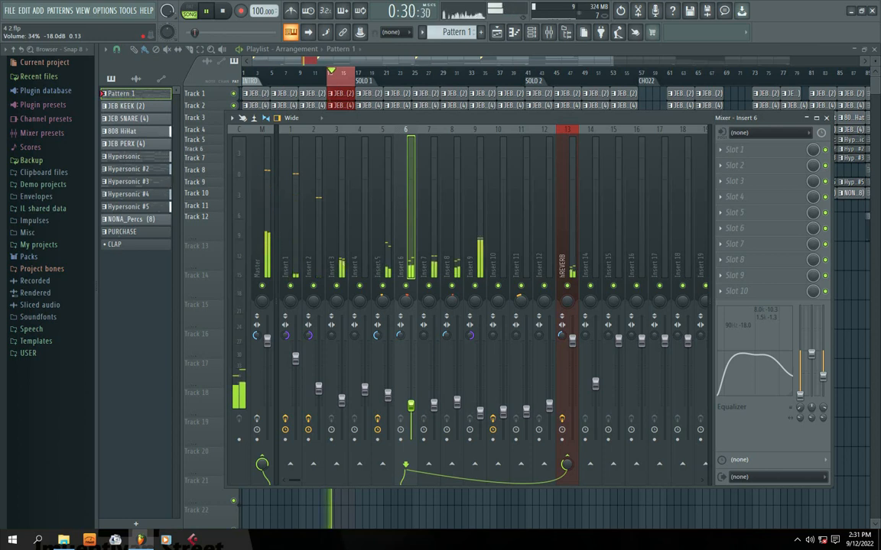
- Lower Insert 9 to about -22.5 dB and Insert 1 to about -6.5 dB, and raise Insert 3 to about -14.2 dB
{"action": "left_click_drag", "start_coordinate": [480, 413], "coordinate": [479, 420]}
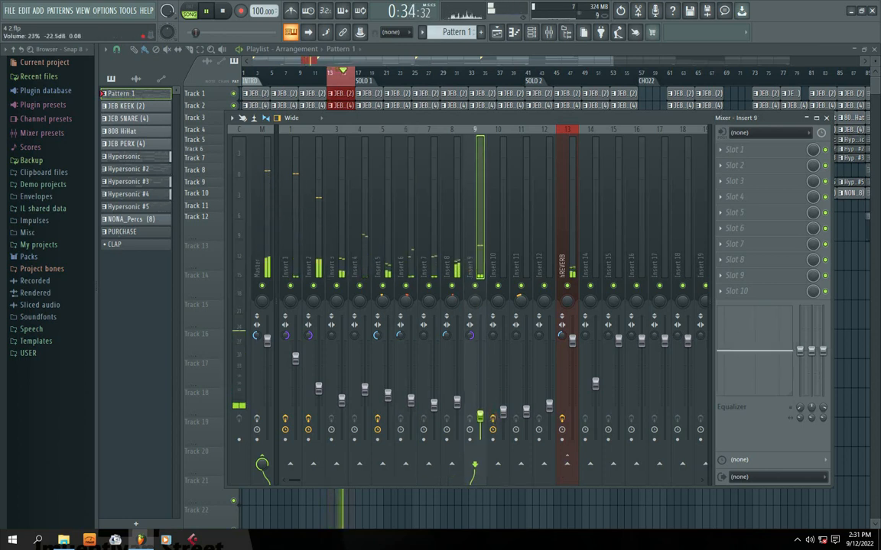
{"action": "left_click_drag", "start_coordinate": [295, 357], "coordinate": [295, 369]}
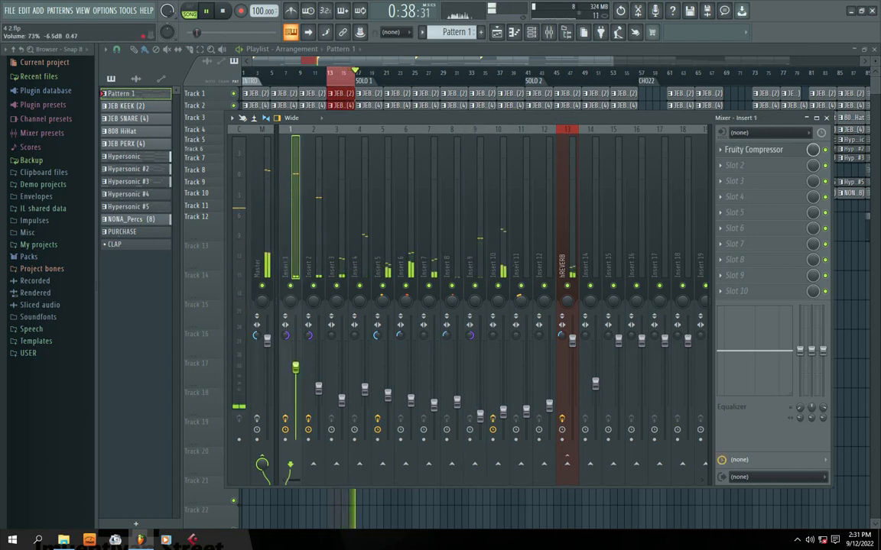
{"action": "left_click_drag", "start_coordinate": [342, 399], "coordinate": [342, 393]}
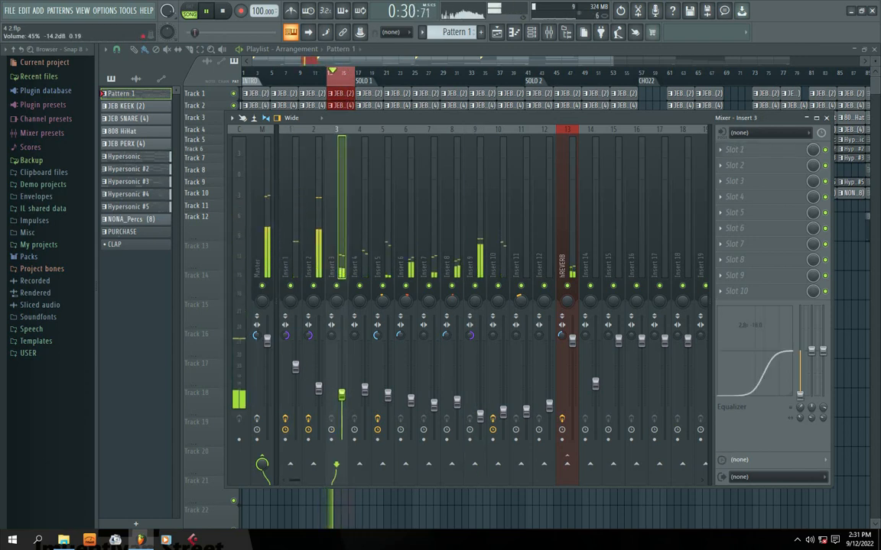
- Fine-tune the faders of Insert 4 through Insert 8, with Insert 6 at about -16.2 dB and Insert 7 at about -16.7 dB
{"action": "left_click", "coordinate": [364, 388]}
{"action": "left_click", "coordinate": [387, 393]}
{"action": "left_click", "coordinate": [411, 399]}
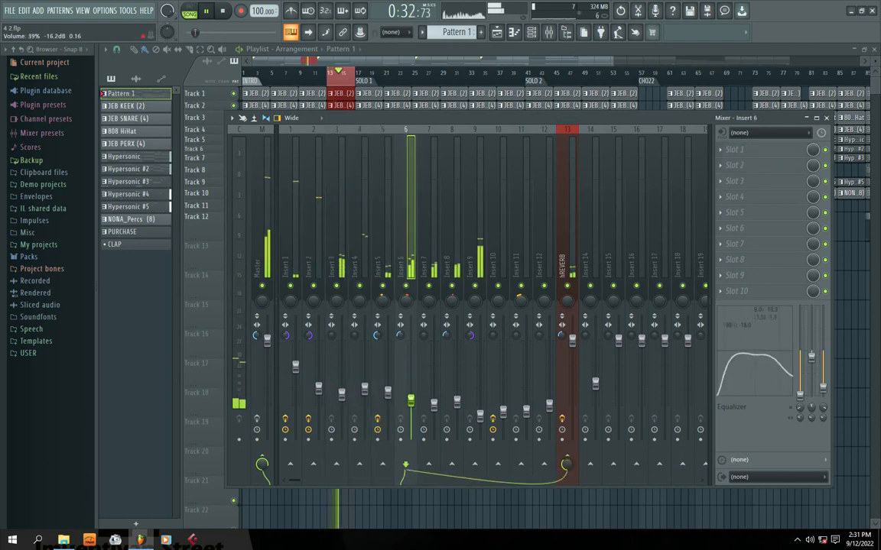
{"action": "left_click", "coordinate": [433, 404]}
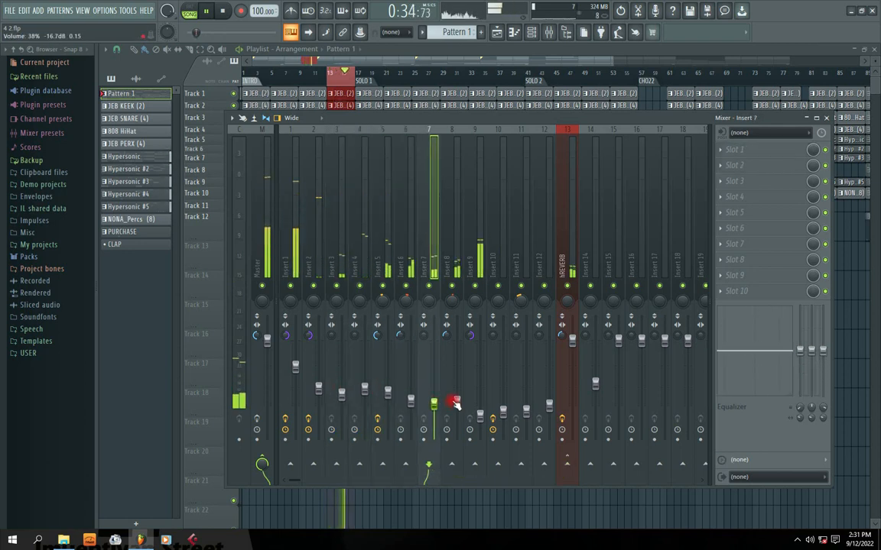
{"action": "left_click", "coordinate": [454, 402]}
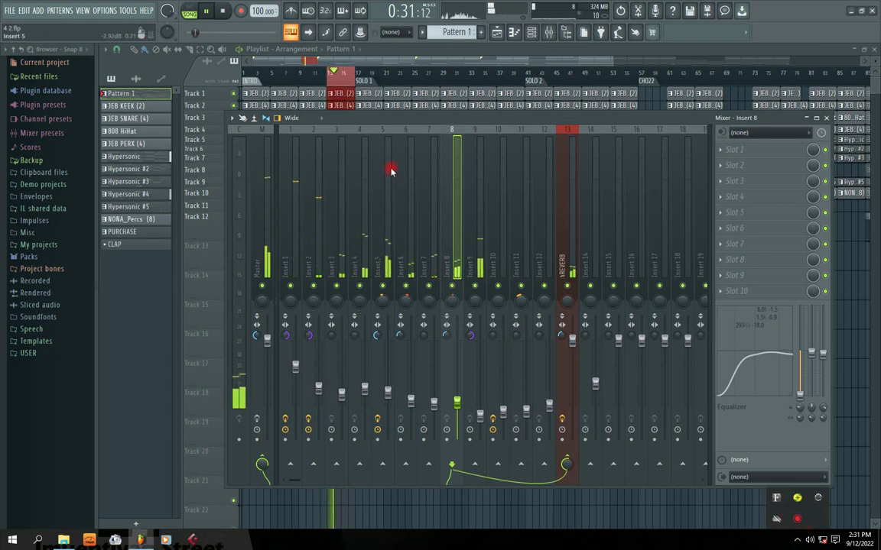
- Move the mixer slightly higher over the playlist and stop playback
{"action": "mouse_move", "coordinate": [364, 119]}
{"action": "left_mouse_down"}
{"action": "mouse_move", "coordinate": [399, 113]}
{"action": "mouse_move", "coordinate": [357, 105]}
{"action": "left_mouse_up"}
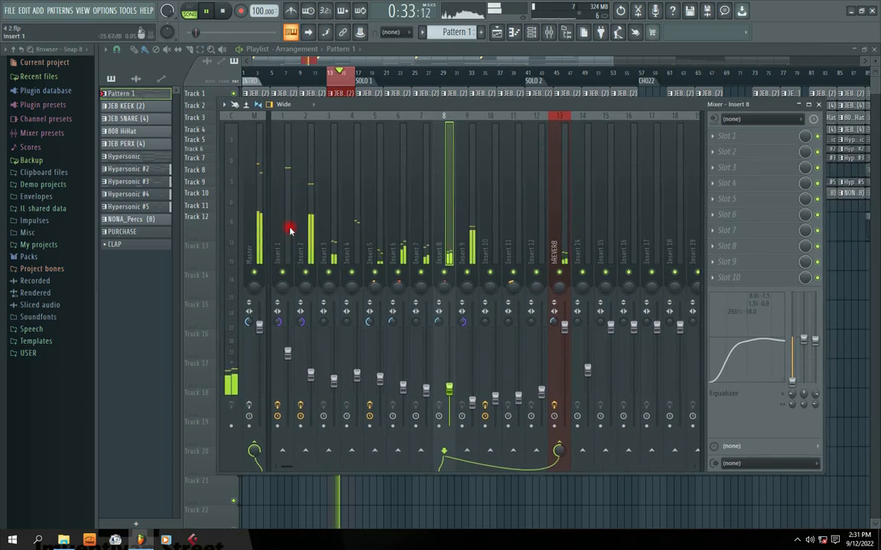
{"action": "key", "text": "space"}
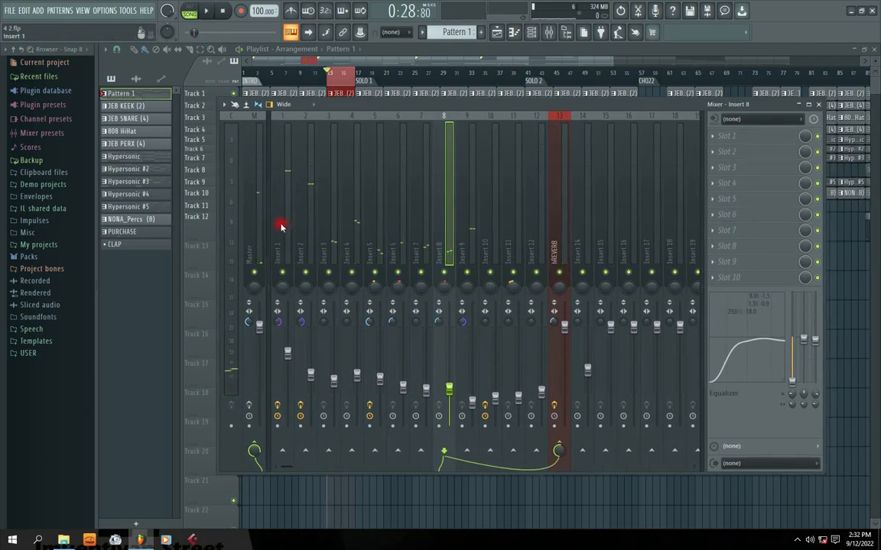
{"action": "mouse_move", "coordinate": [373, 104]}
{"action": "left_mouse_down"}
{"action": "mouse_move", "coordinate": [403, 102]}
{"action": "mouse_move", "coordinate": [374, 105]}
{"action": "left_mouse_up"}
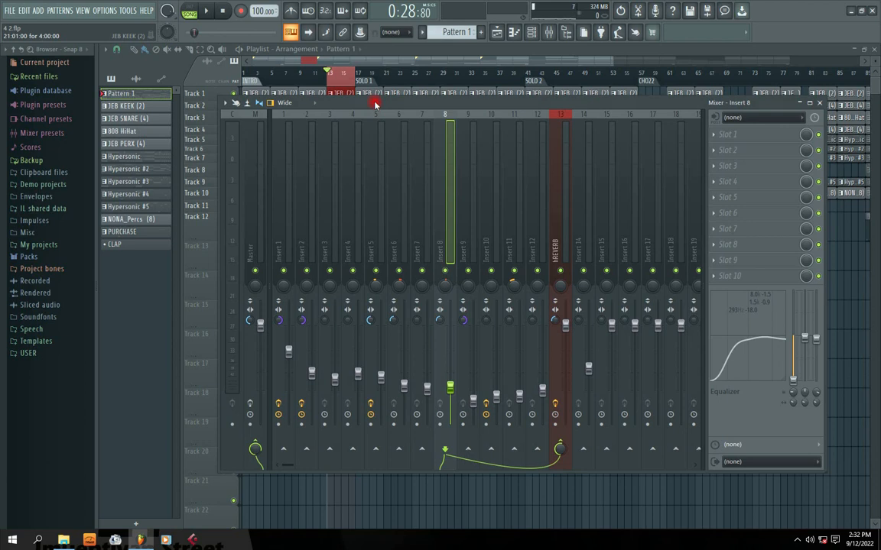
- Move the mixer aside, open the channel rack beside it and select the mixer track assigned to the JEB KEEK (2) channel
{"action": "left_click_drag", "start_coordinate": [375, 104], "coordinate": [498, 110]}
{"action": "left_click", "coordinate": [532, 32]}
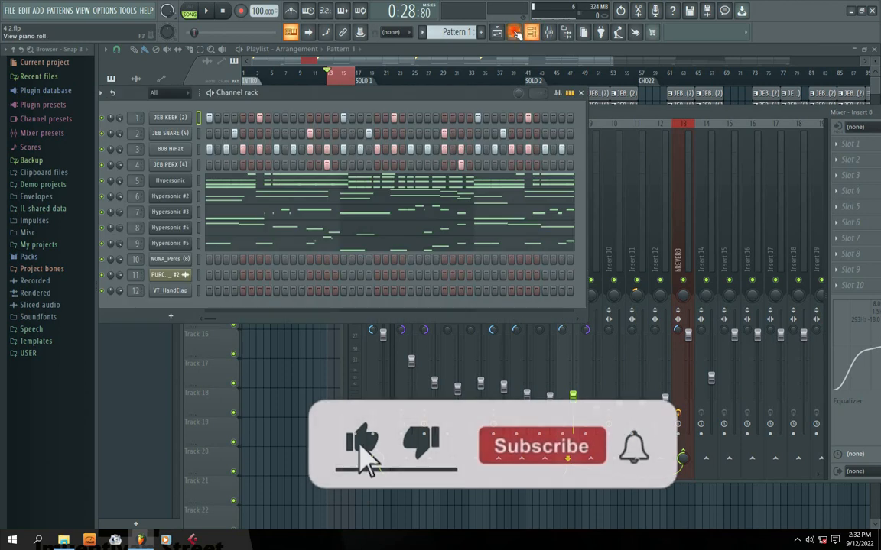
{"action": "left_click_drag", "start_coordinate": [240, 92], "coordinate": [362, 110]}
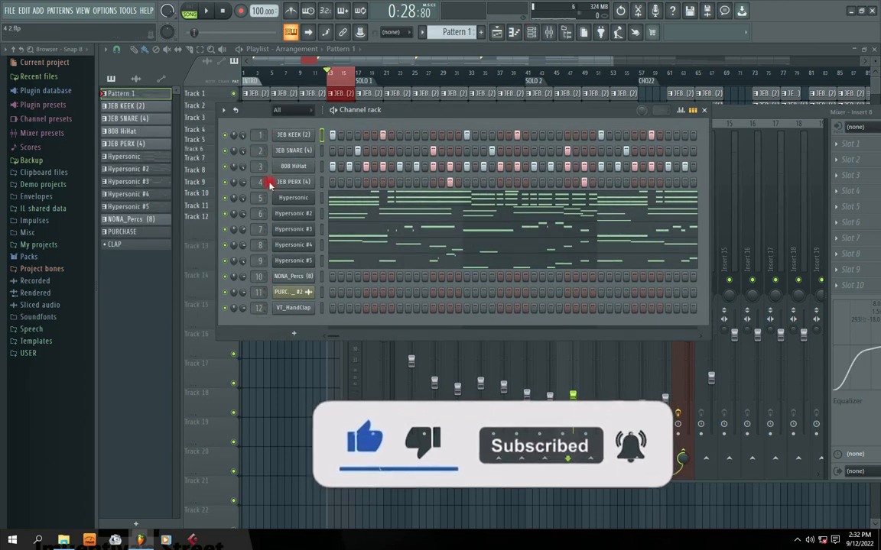
{"action": "mouse_move", "coordinate": [259, 136]}
{"action": "left_mouse_down"}
{"action": "mouse_move", "coordinate": [259, 144]}
{"action": "mouse_move", "coordinate": [259, 129]}
{"action": "mouse_move", "coordinate": [259, 136]}
{"action": "left_mouse_up"}
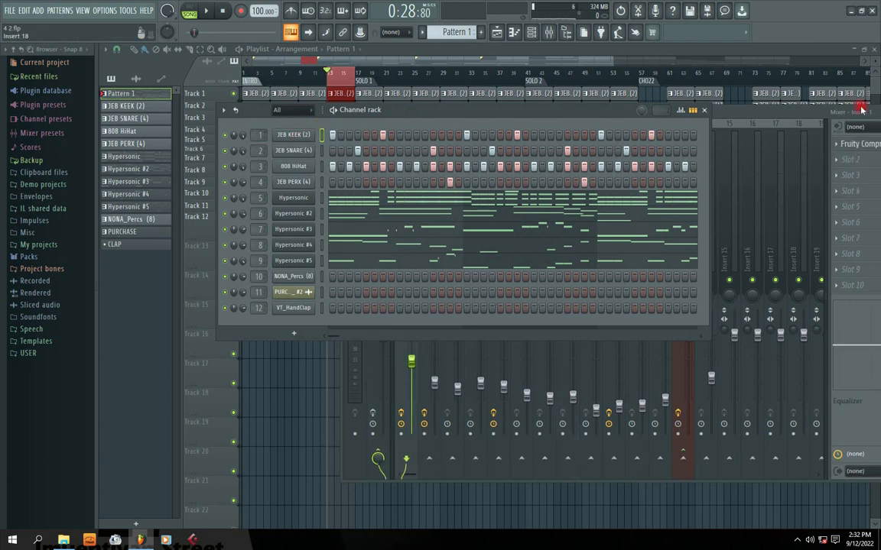
- Bring the mixer back in front of the channel rack and rename the Insert 1 track as kik
{"action": "left_click", "coordinate": [795, 113]}
{"action": "left_click_drag", "start_coordinate": [507, 112], "coordinate": [416, 96]}
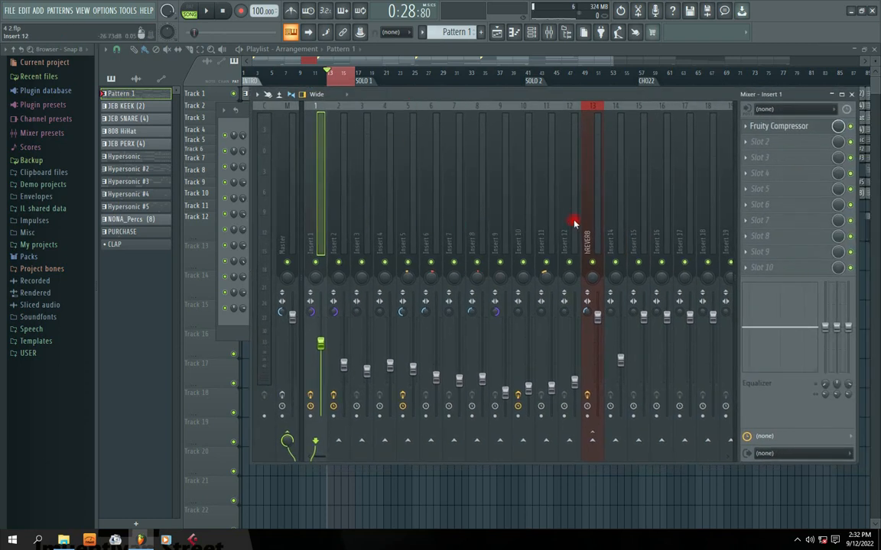
{"action": "right_click", "coordinate": [310, 237]}
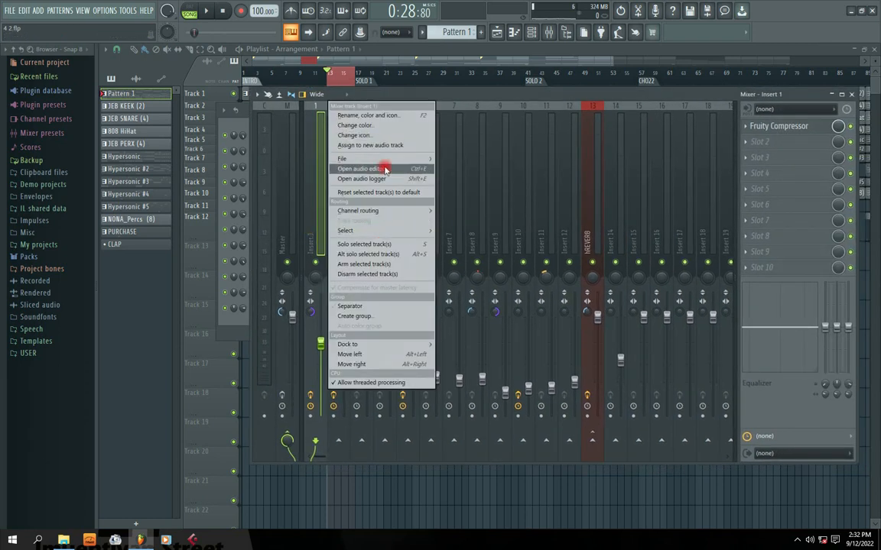
{"action": "left_click", "coordinate": [370, 113]}
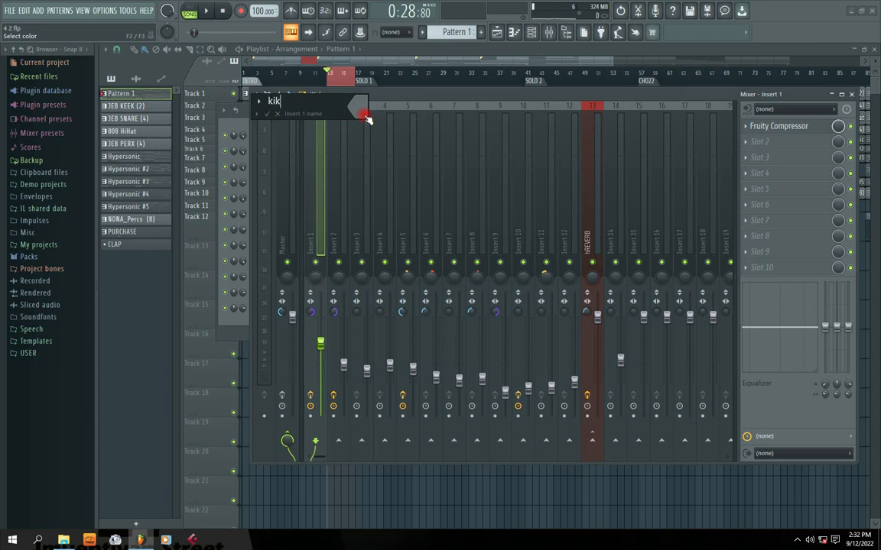
{"action": "key", "text": "Return"}
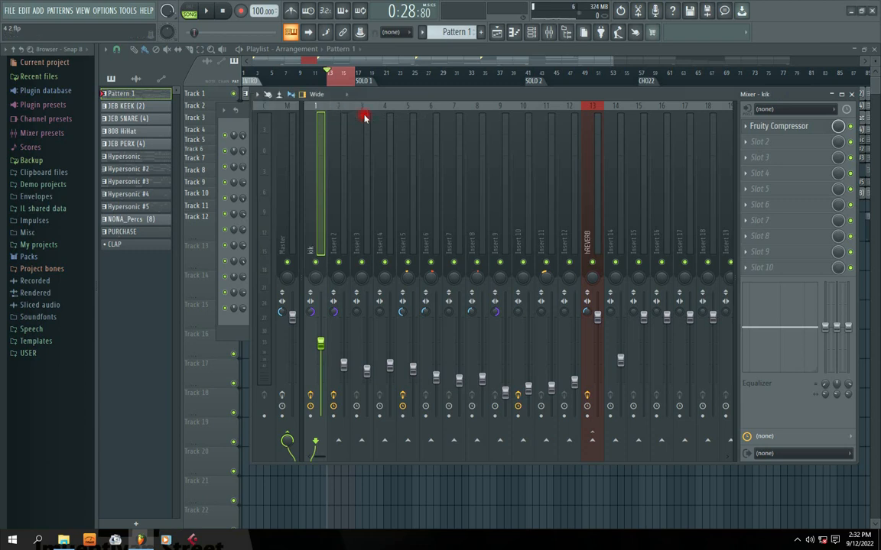
- Move the mixer aside to uncover the channel rack and select all twelve channels from JEB KEEK (2) to VT_HandClap
{"action": "key", "text": "space"}
{"action": "key", "text": "space"}
{"action": "left_click_drag", "start_coordinate": [383, 94], "coordinate": [567, 83]}
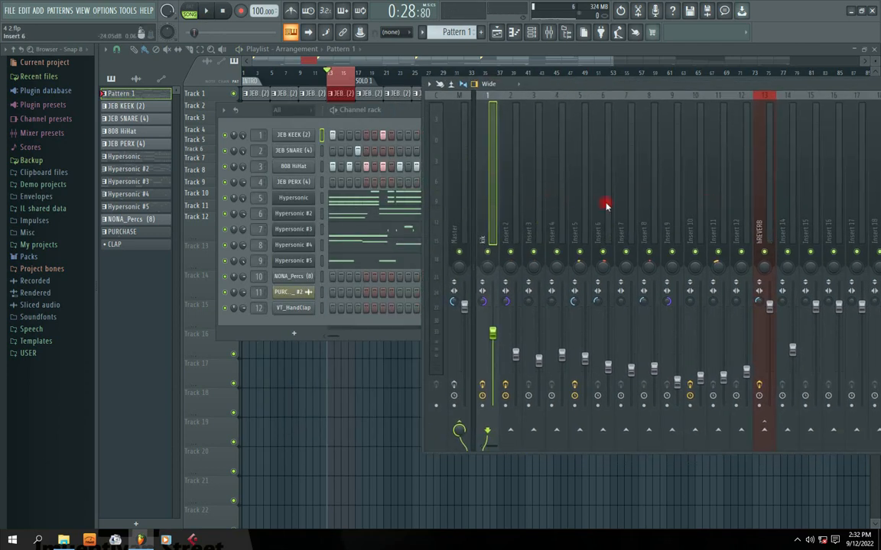
{"action": "left_click", "coordinate": [320, 135]}
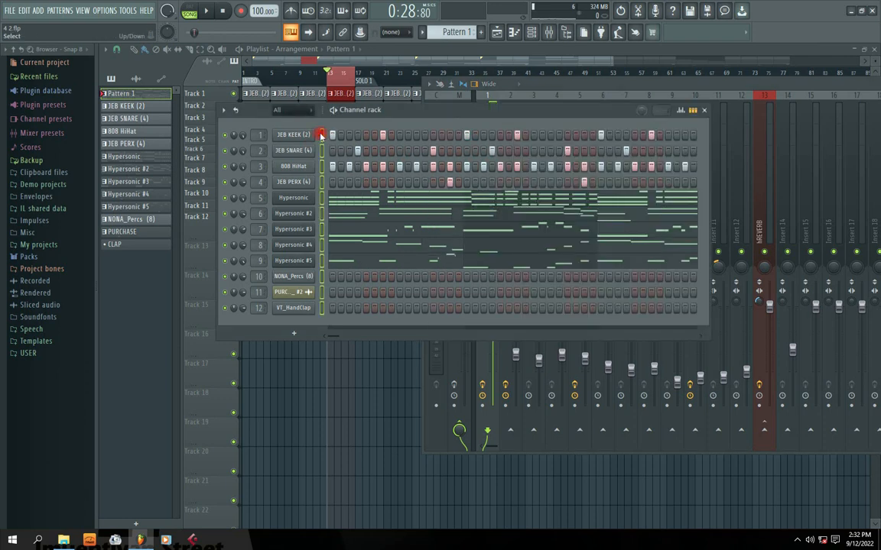
{"action": "double_click", "coordinate": [321, 137]}
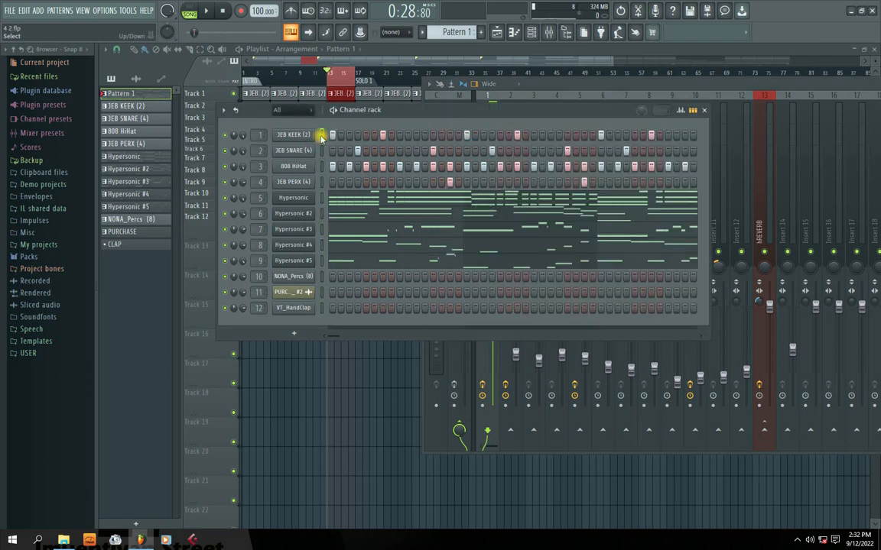
{"action": "left_click", "coordinate": [320, 138]}
{"action": "left_click_drag", "start_coordinate": [321, 151], "coordinate": [325, 265]}
{"action": "left_click_drag", "start_coordinate": [323, 298], "coordinate": [322, 308]}
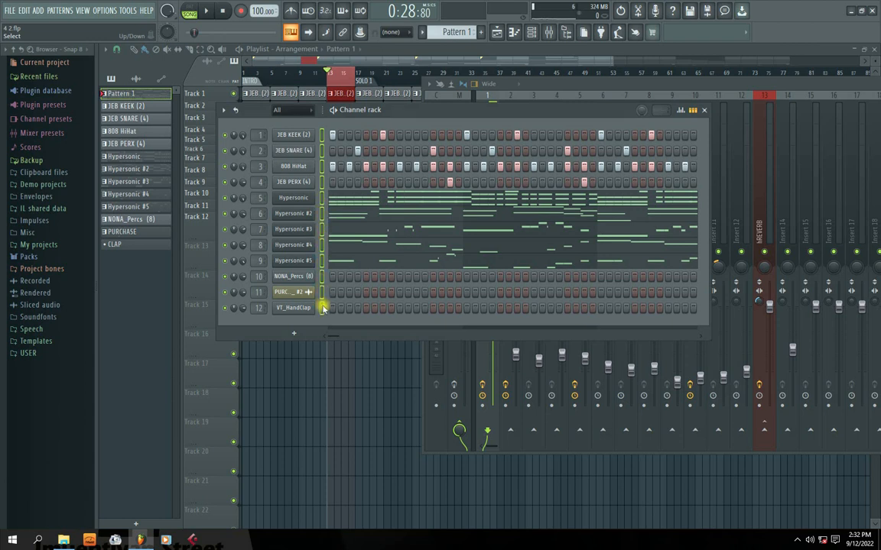
- Reselect all twelve channels from JEB KEEK (2) to VT_HandClap and move the channel rack aside
{"action": "left_click_drag", "start_coordinate": [324, 265], "coordinate": [323, 135]}
{"action": "left_click", "coordinate": [323, 136]}
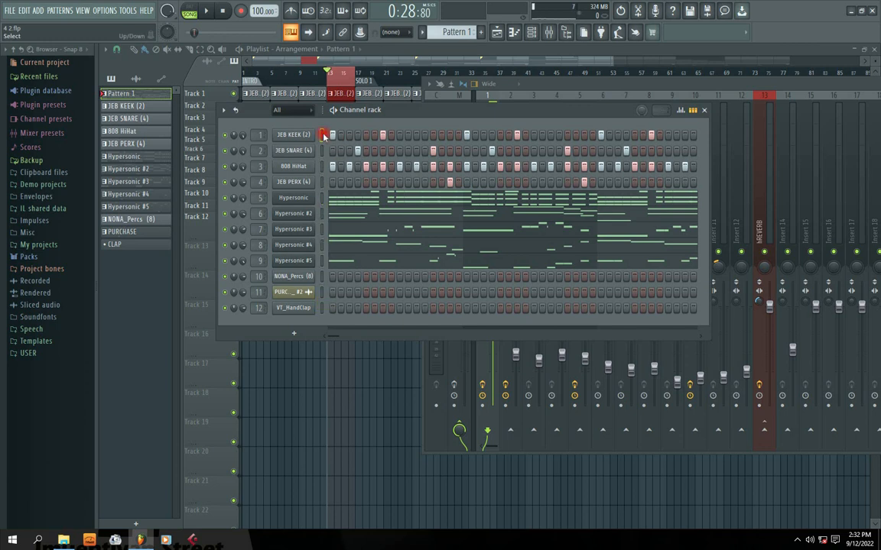
{"action": "double_click", "coordinate": [322, 136]}
{"action": "left_click_drag", "start_coordinate": [429, 114], "coordinate": [345, 100]}
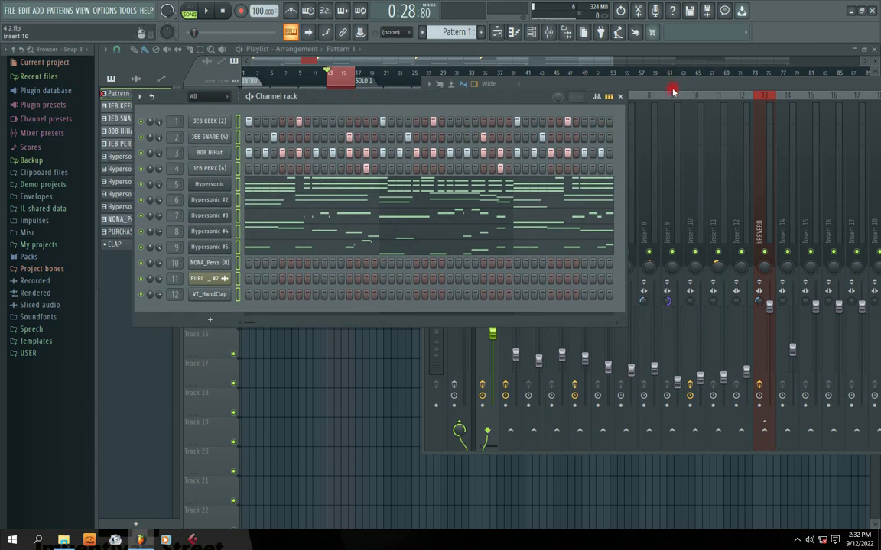
- Bring the mixer to the front, select the kik track and place the mixer beside the channel rack's channel selectors
{"action": "left_click_drag", "start_coordinate": [672, 90], "coordinate": [493, 57]}
{"action": "left_click", "coordinate": [280, 179]}
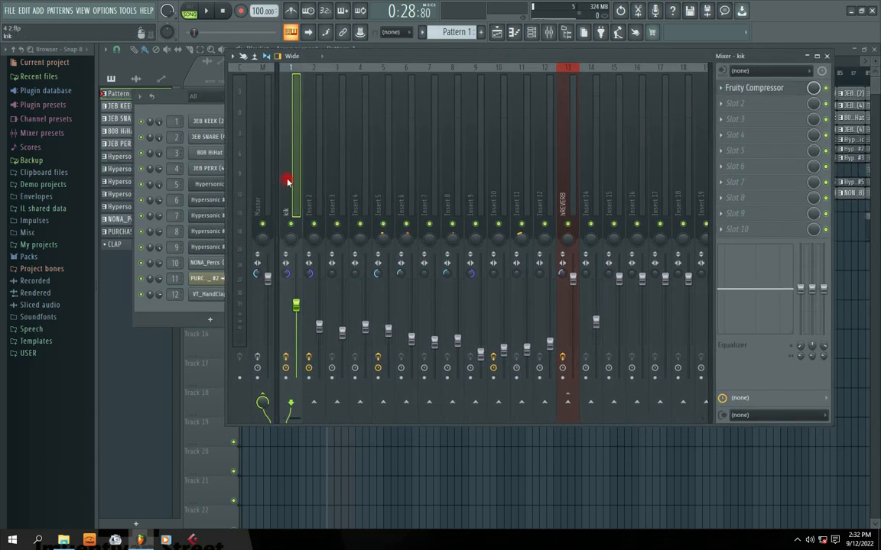
{"action": "left_click", "coordinate": [345, 59]}
{"action": "double_click", "coordinate": [363, 61]}
{"action": "left_click", "coordinate": [157, 114]}
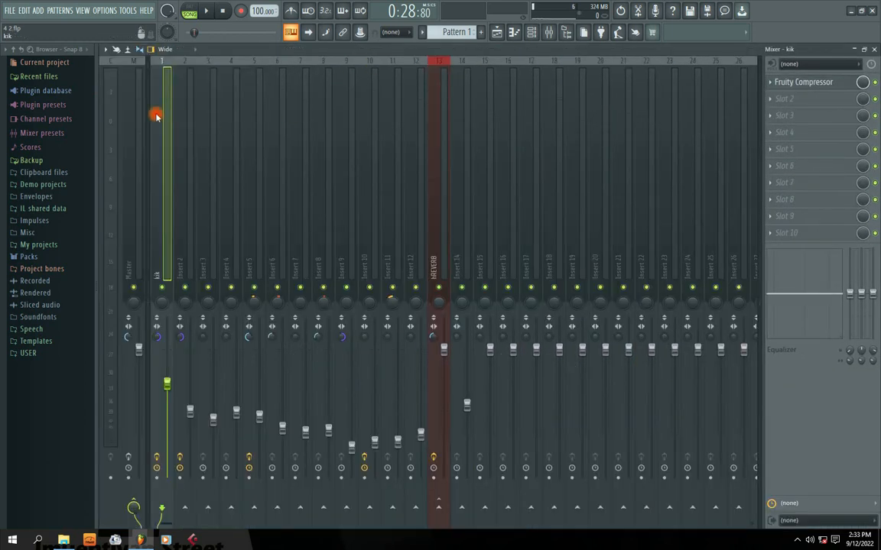
{"action": "double_click", "coordinate": [478, 54]}
{"action": "left_click_drag", "start_coordinate": [471, 57], "coordinate": [576, 80]}
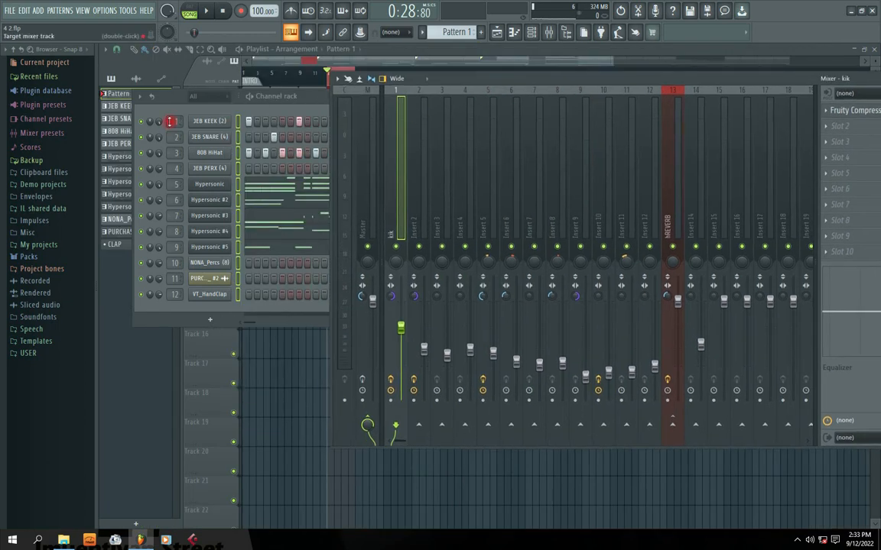
{"action": "left_click_drag", "start_coordinate": [467, 89], "coordinate": [412, 93]}
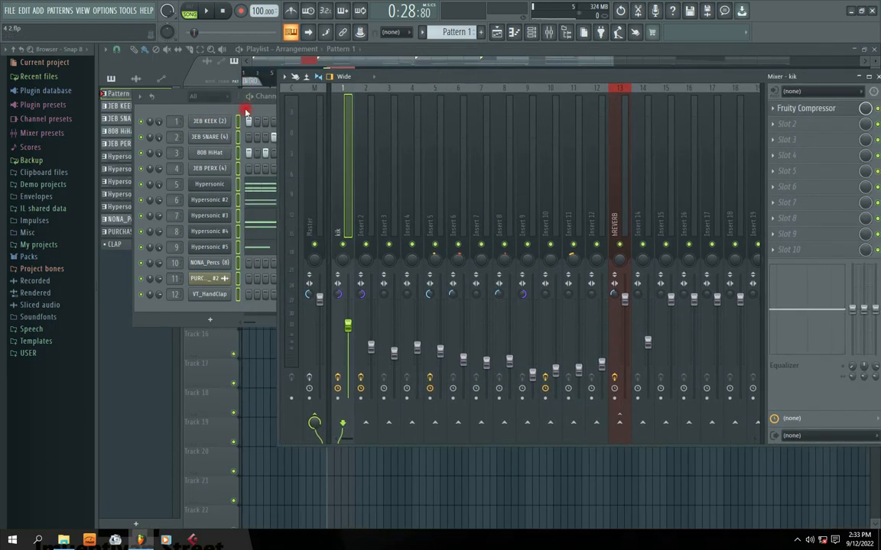
- Route the selected channels to consecutive mixer tracks starting from the kik track
{"action": "right_click", "coordinate": [339, 174]}
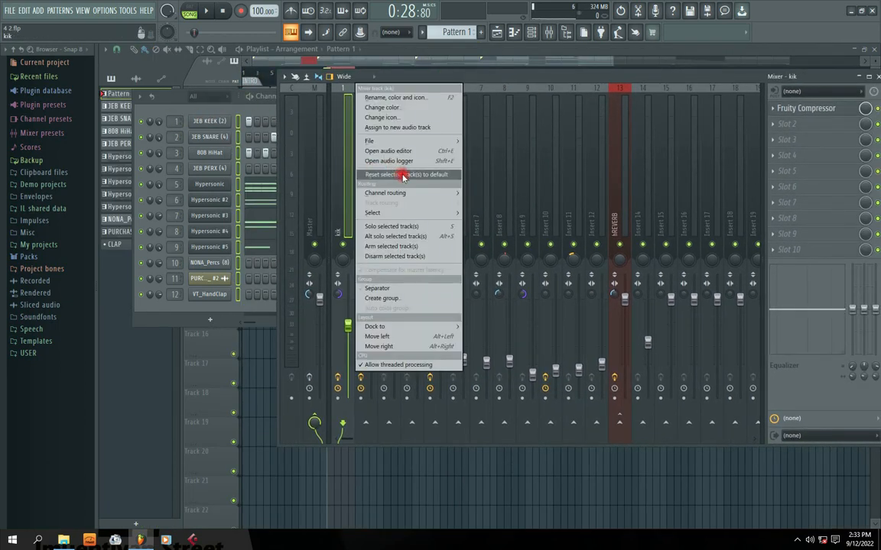
{"action": "mouse_move", "coordinate": [392, 196]}
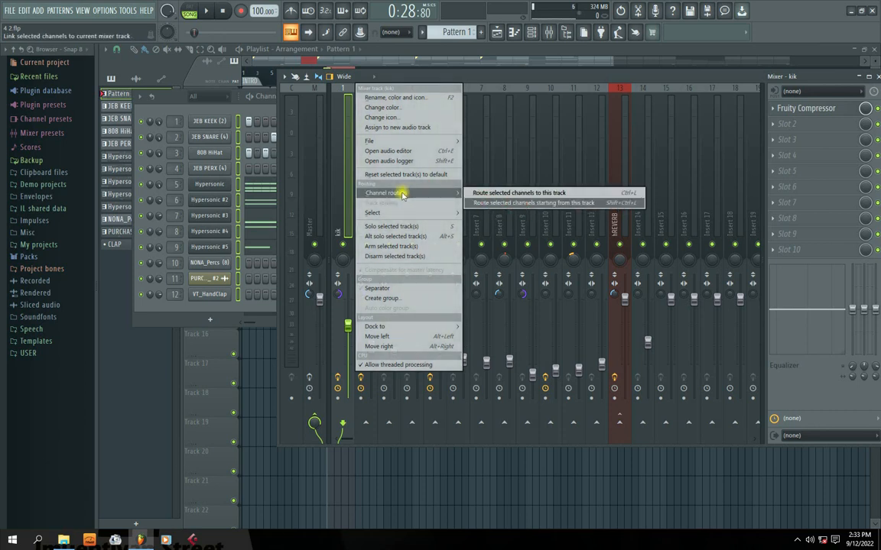
{"action": "left_click", "coordinate": [533, 204]}
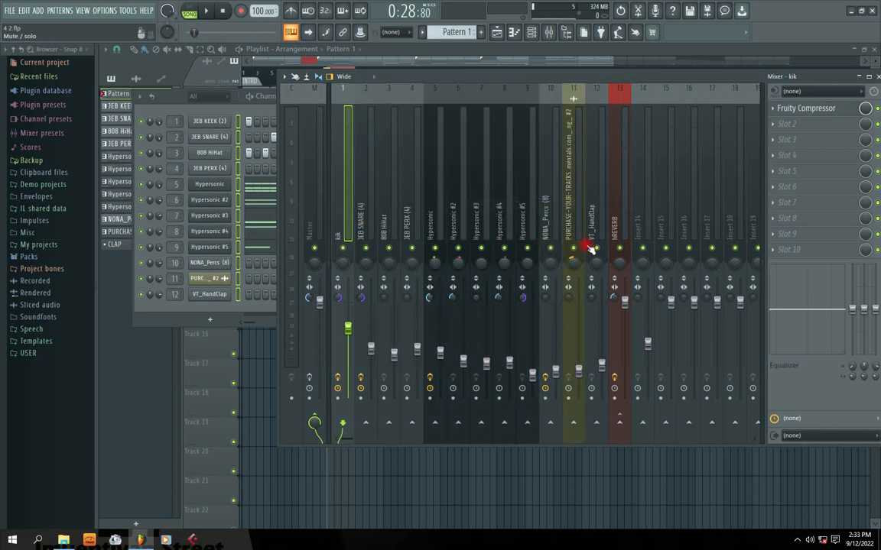
- Leave only the JEB KEEK (2) channel selected, select the JEB SNARE (4) mixer track and show the mixer over the playlist
{"action": "left_click", "coordinate": [209, 121]}
{"action": "left_click", "coordinate": [474, 180]}
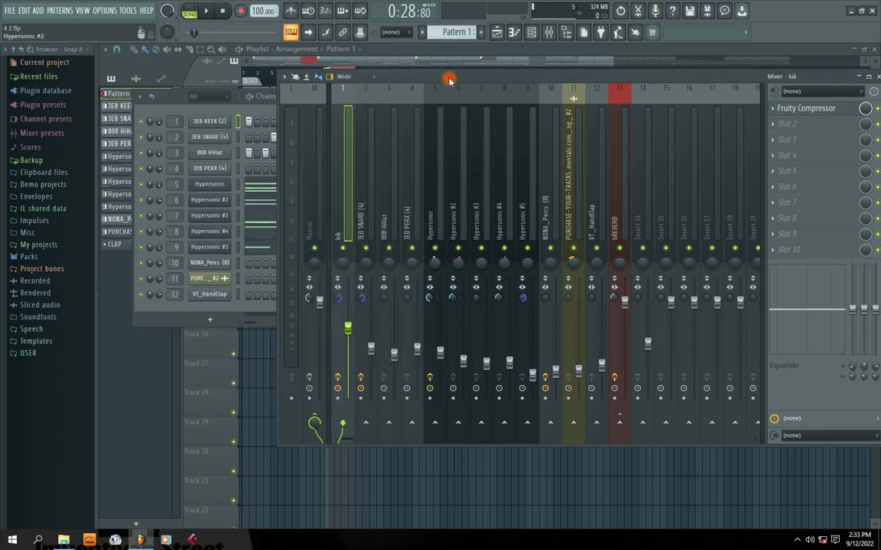
{"action": "left_click_drag", "start_coordinate": [459, 84], "coordinate": [420, 103]}
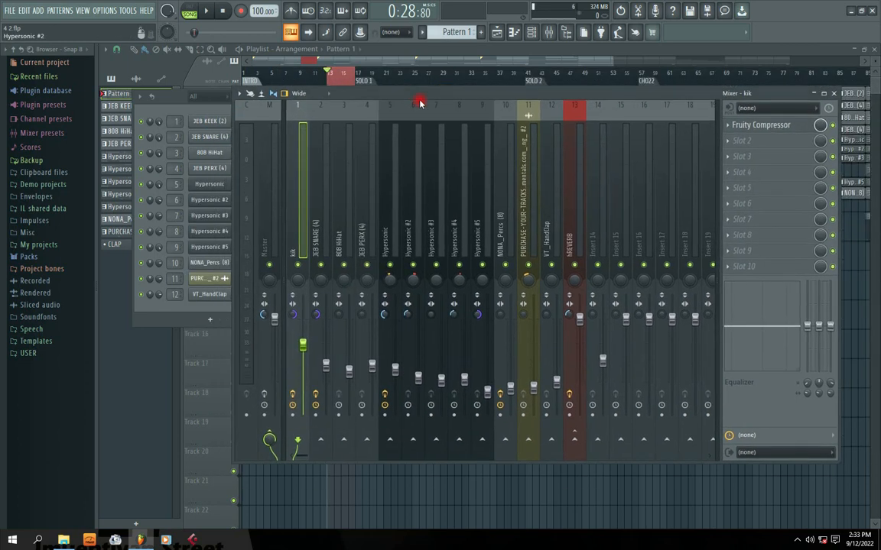
{"action": "left_click", "coordinate": [310, 228]}
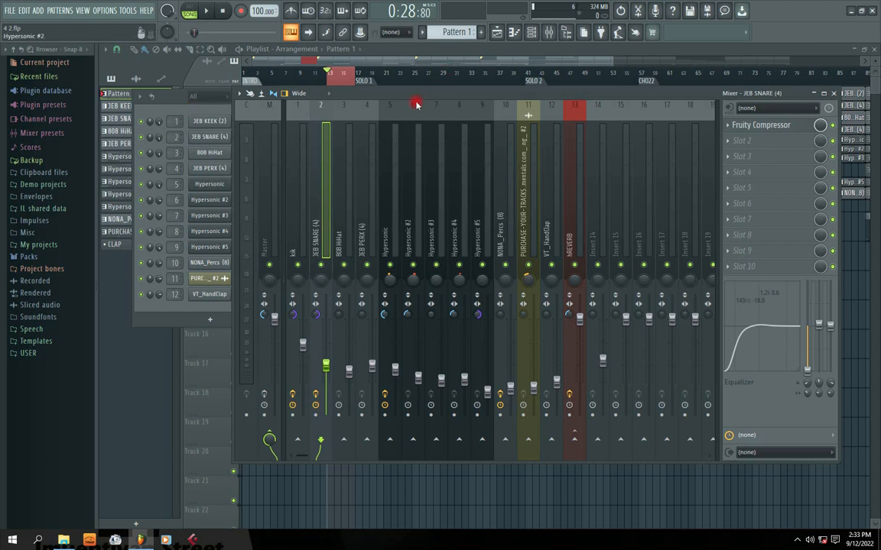
{"action": "left_click_drag", "start_coordinate": [430, 94], "coordinate": [408, 85]}
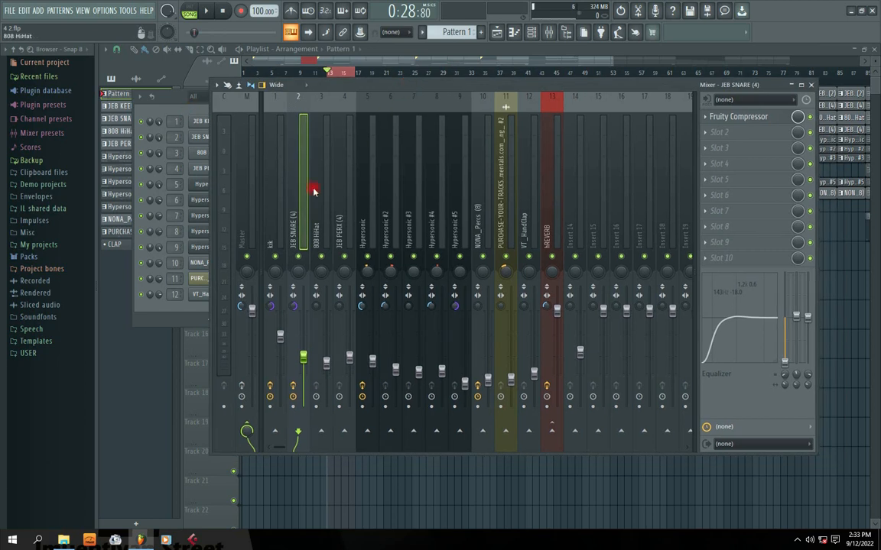
{"action": "left_click", "coordinate": [174, 100]}
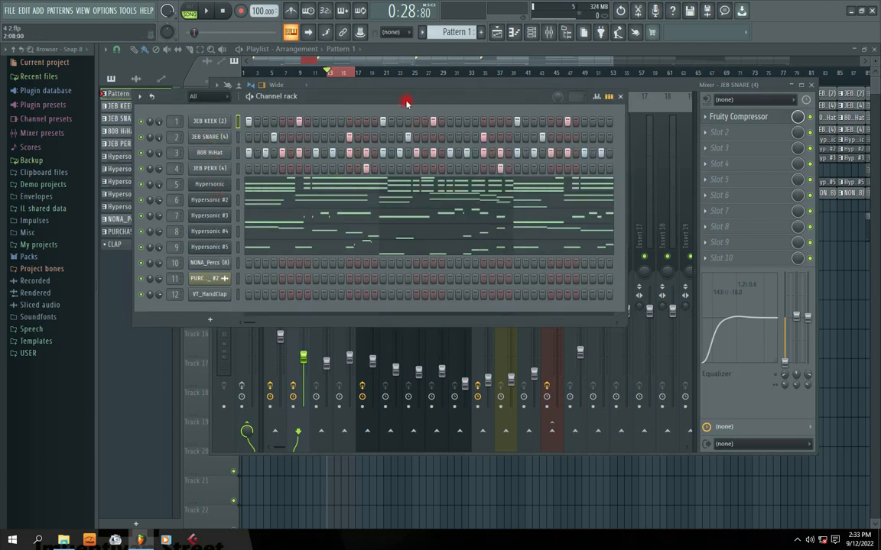
{"action": "left_click", "coordinate": [500, 57]}
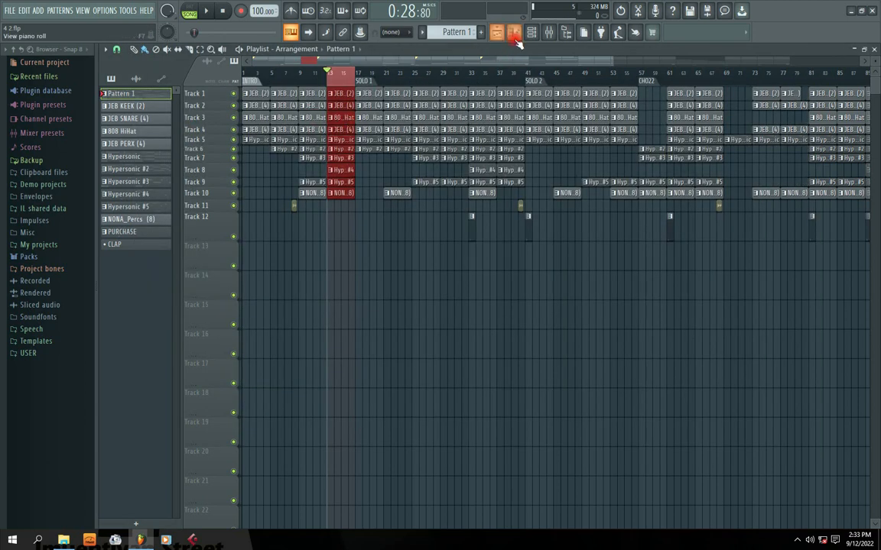
{"action": "left_click", "coordinate": [547, 39]}
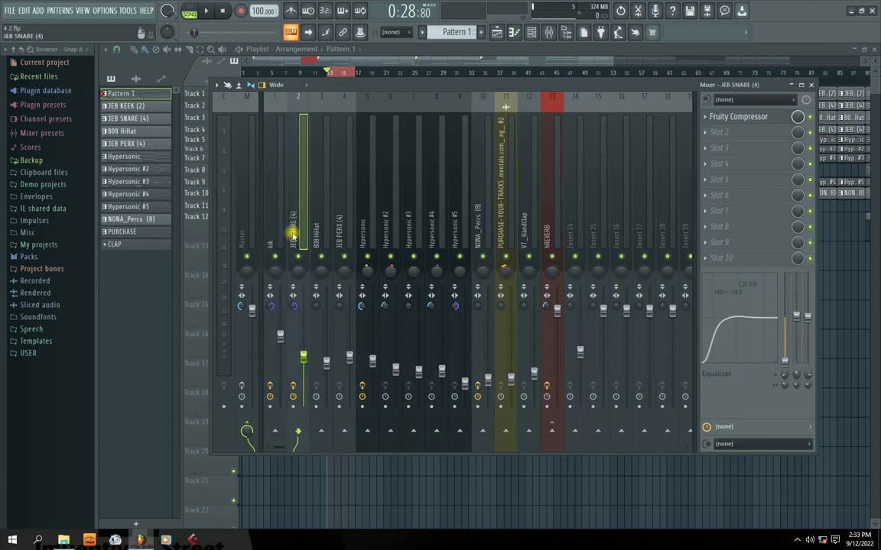
- Review the newly named mixer tracks by selecting 808 HiHat, JEB PERX (4), Hypersonic and kik in turn
{"action": "left_click", "coordinate": [317, 236]}
{"action": "left_click", "coordinate": [340, 235]}
{"action": "left_click", "coordinate": [370, 235]}
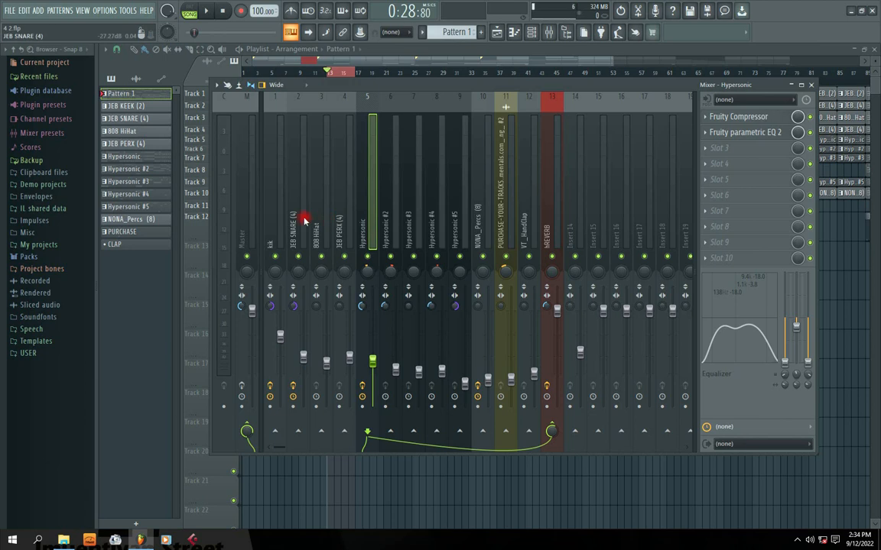
{"action": "left_click", "coordinate": [271, 227]}
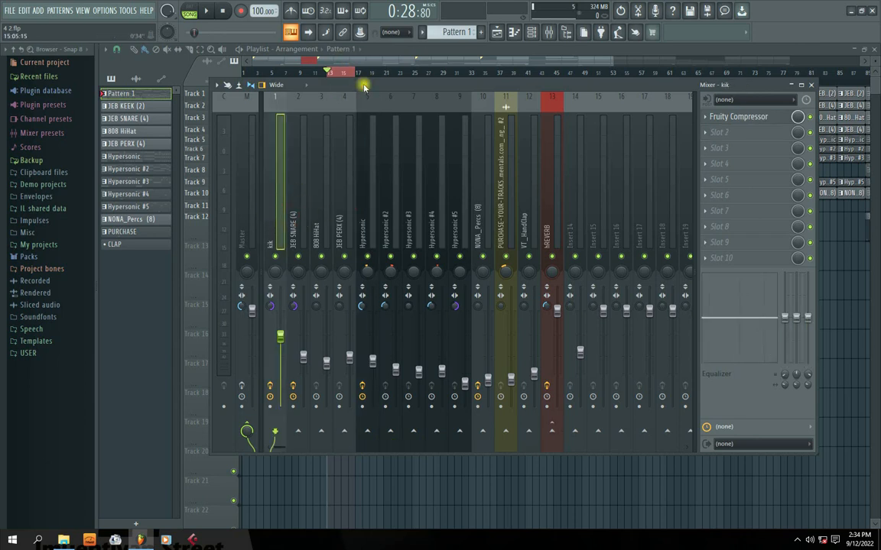
- Reposition the mixer, select all tracks from kik to VT_HandClap and lower their faders together to 0%
{"action": "left_click_drag", "start_coordinate": [364, 87], "coordinate": [398, 80]}
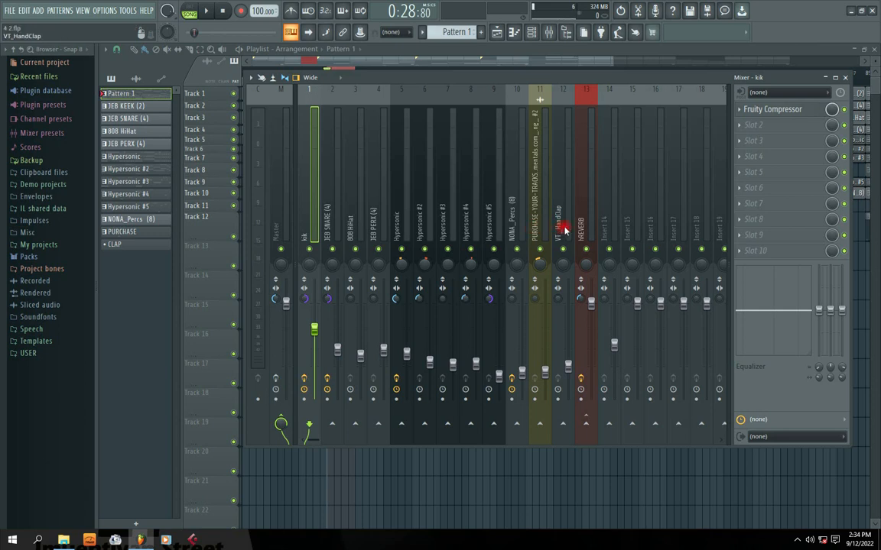
{"action": "left_click_drag", "start_coordinate": [563, 229], "coordinate": [265, 235]}
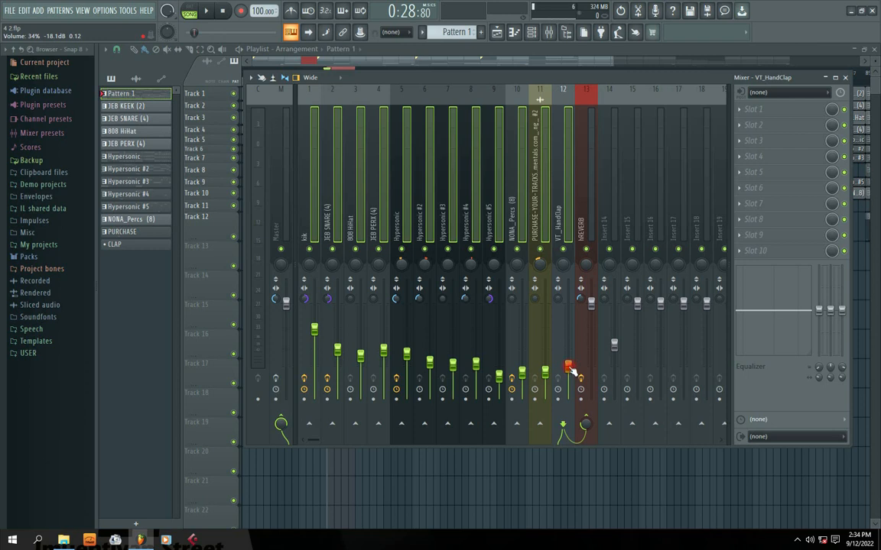
{"action": "left_click_drag", "start_coordinate": [568, 367], "coordinate": [568, 399]}
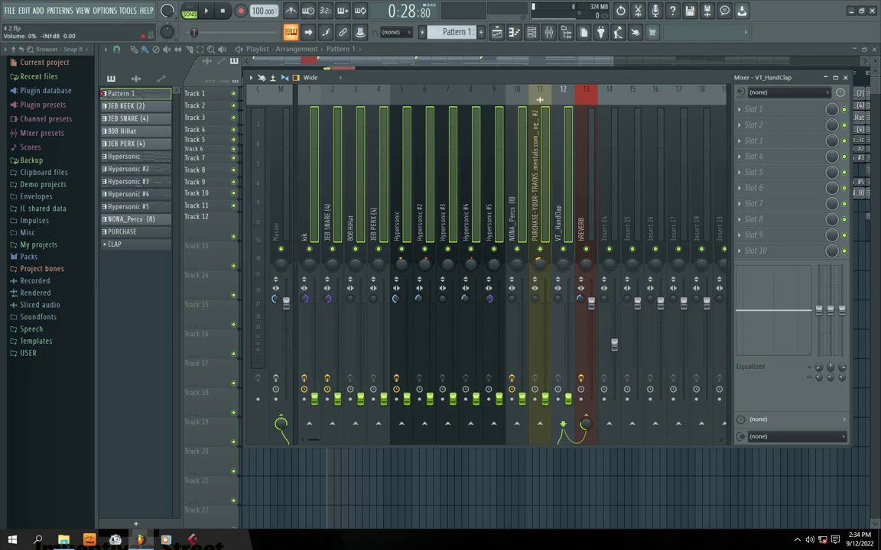
- Raise the kik fader, start looped playback and set the JEB SNARE (4) fader to about 35%
{"action": "left_click", "coordinate": [308, 224]}
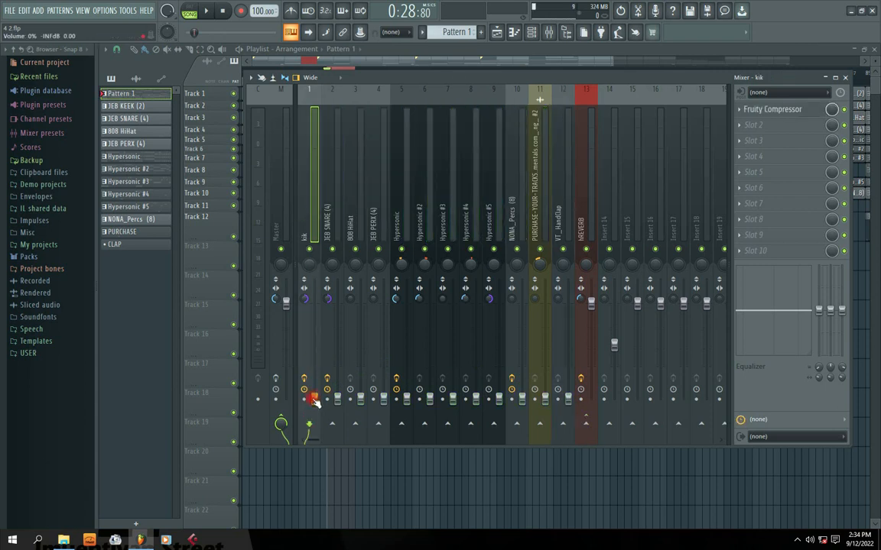
{"action": "left_click_drag", "start_coordinate": [315, 403], "coordinate": [316, 392]}
{"action": "left_click_drag", "start_coordinate": [315, 357], "coordinate": [315, 331]}
{"action": "key", "text": "space"}
{"action": "left_click_drag", "start_coordinate": [337, 398], "coordinate": [337, 369]}
{"action": "mouse_move", "coordinate": [337, 369]}
{"action": "left_mouse_down"}
{"action": "mouse_move", "coordinate": [337, 386]}
{"action": "mouse_move", "coordinate": [338, 331]}
{"action": "mouse_move", "coordinate": [337, 360]}
{"action": "left_mouse_up"}
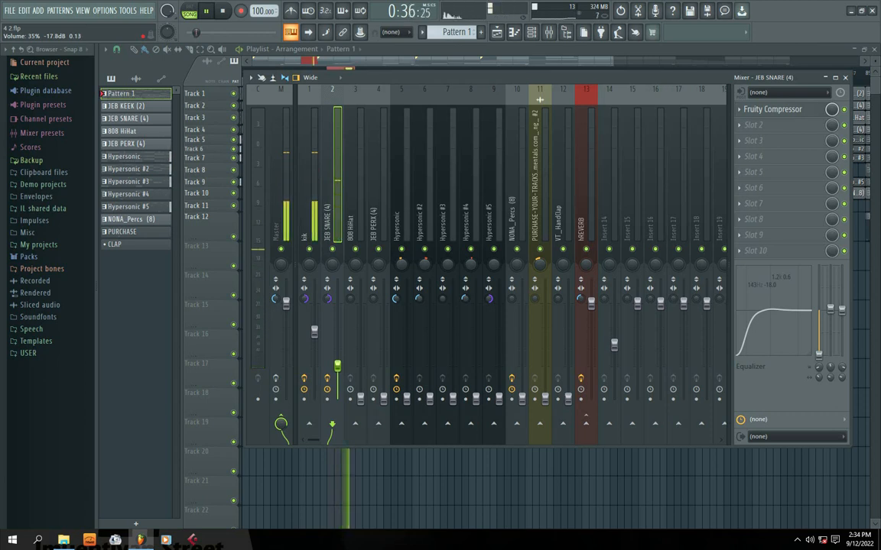
- Raise the 808 HiHat, JEB PERX (4) and Hypersonic #2 to #4 faders, setting Hypersonic to about 35% and Hypersonic #5 to about 18%
{"action": "left_click_drag", "start_coordinate": [360, 399], "coordinate": [383, 366]}
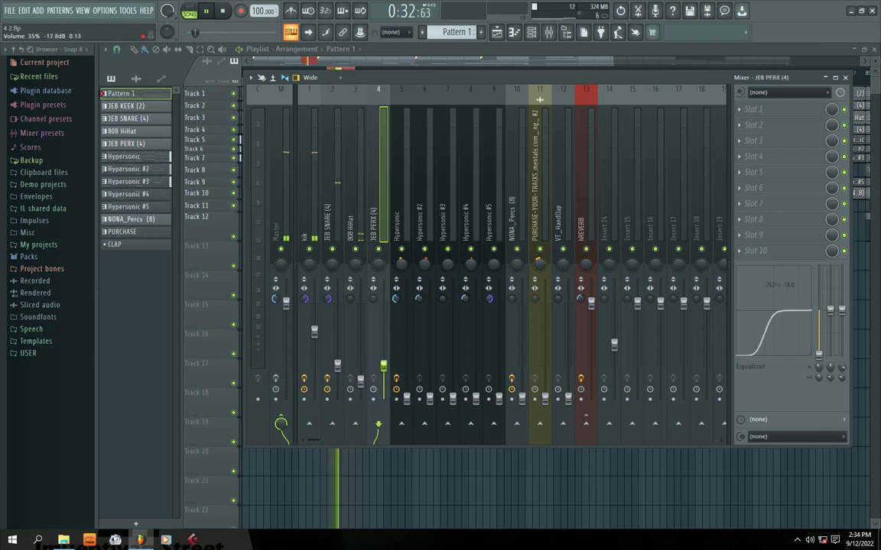
{"action": "left_click_drag", "start_coordinate": [406, 397], "coordinate": [406, 368]}
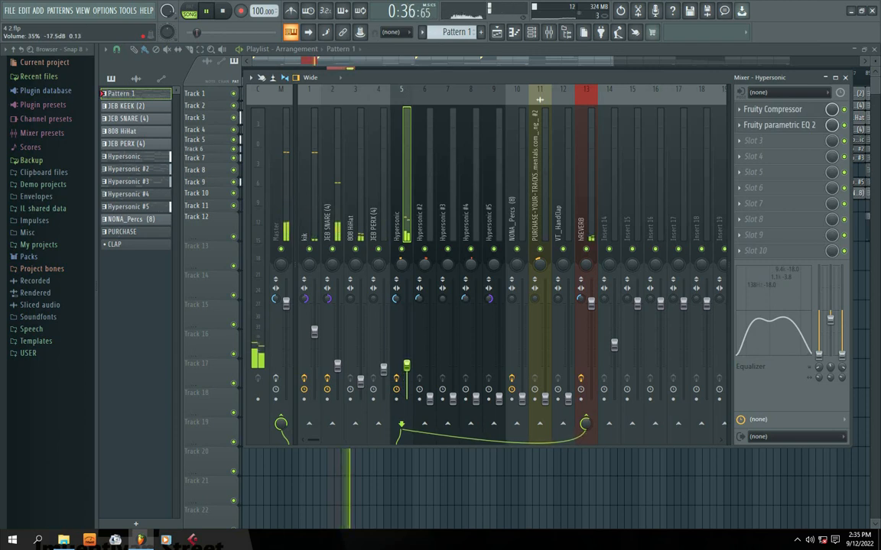
{"action": "left_click_drag", "start_coordinate": [429, 399], "coordinate": [498, 383]}
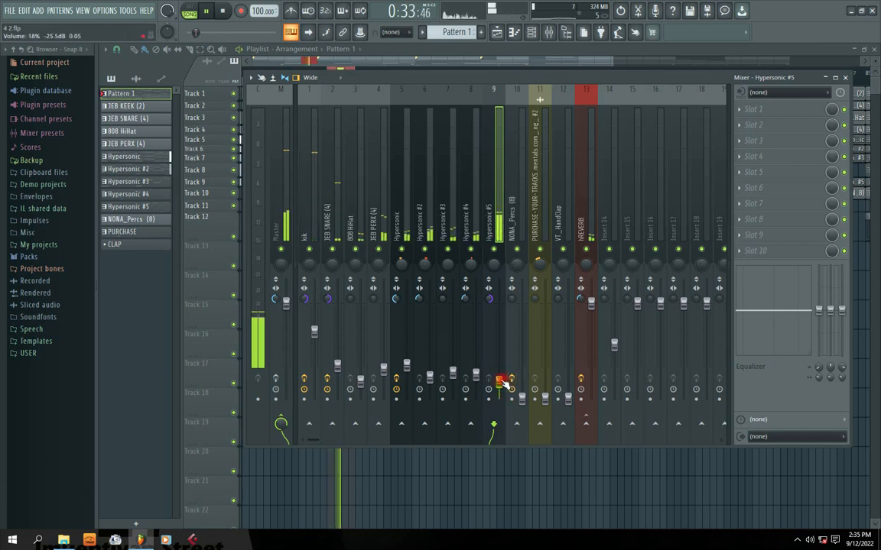
- Raise the NONA_Percs (8) and PURCHASE faders, stop playback and set the VT_HandClap fader to about 30%
{"action": "left_click_drag", "start_coordinate": [516, 395], "coordinate": [568, 370]}
{"action": "key", "text": "space"}
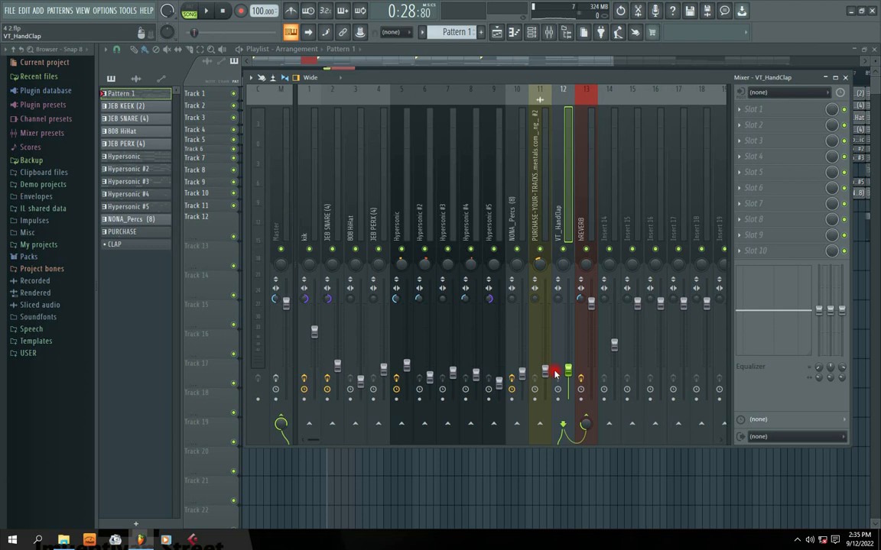
{"action": "left_click_drag", "start_coordinate": [562, 373], "coordinate": [562, 370]}
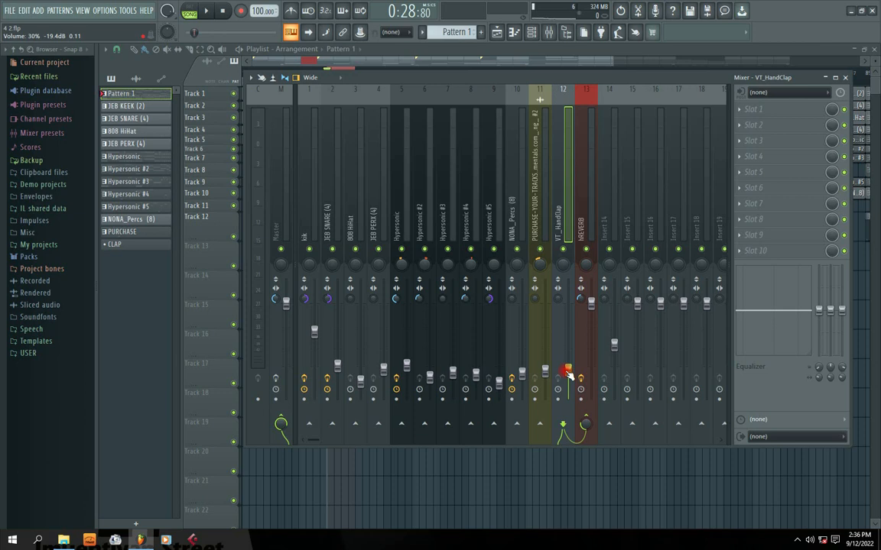
- Play the looped bars to hear the new balance and reposition the mixer over the playlist
{"action": "key", "text": "space"}
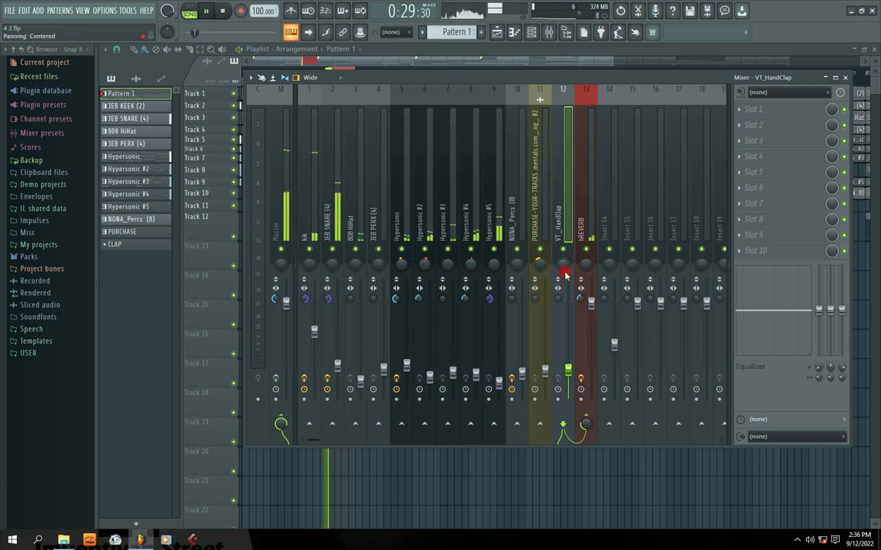
{"action": "left_click_drag", "start_coordinate": [502, 79], "coordinate": [458, 92]}
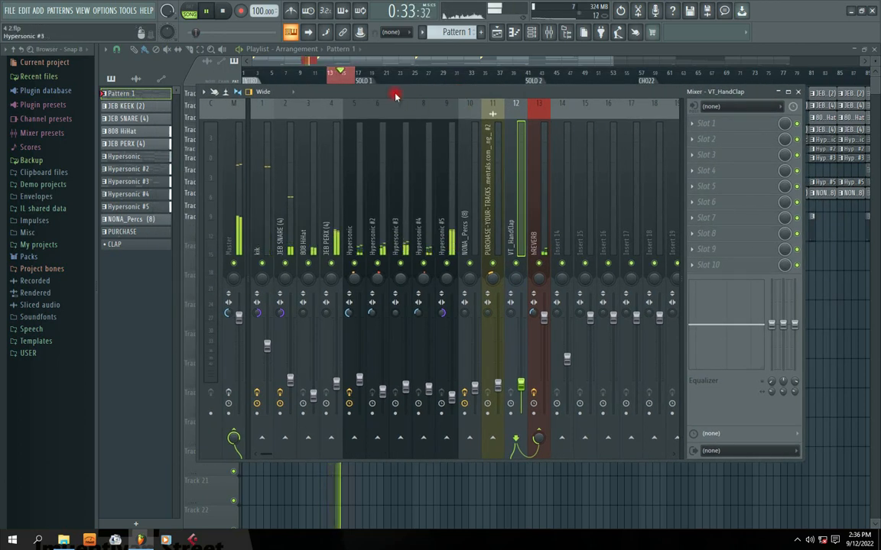
{"action": "left_click_drag", "start_coordinate": [375, 91], "coordinate": [350, 93]}
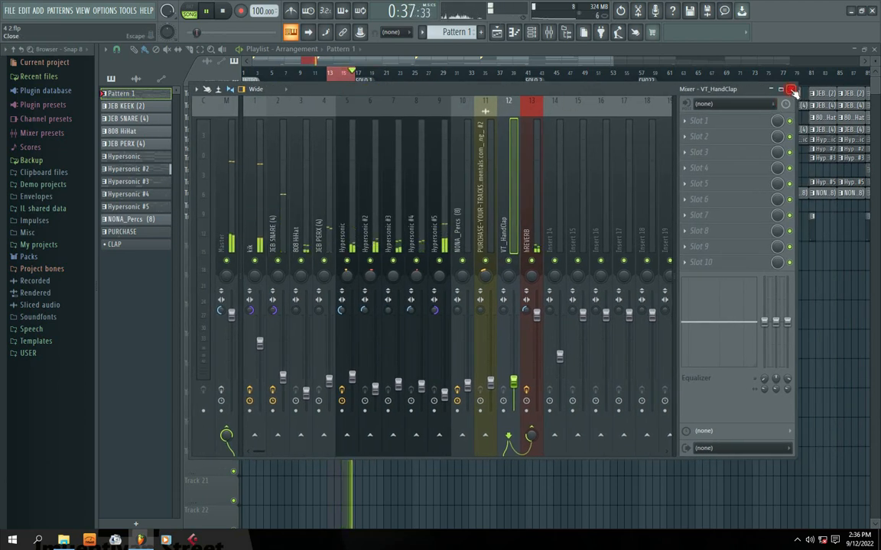
{"action": "left_click_drag", "start_coordinate": [792, 90], "coordinate": [552, 90]}
{"action": "mouse_move", "coordinate": [550, 90]}
{"action": "left_mouse_down"}
{"action": "mouse_move", "coordinate": [567, 87]}
{"action": "mouse_move", "coordinate": [555, 92]}
{"action": "left_mouse_up"}
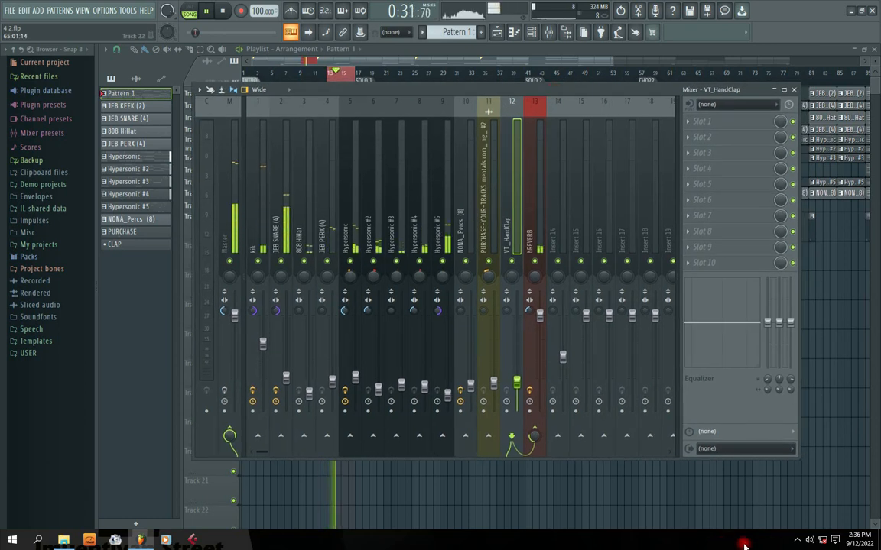
{"action": "left_click", "coordinate": [800, 540]}
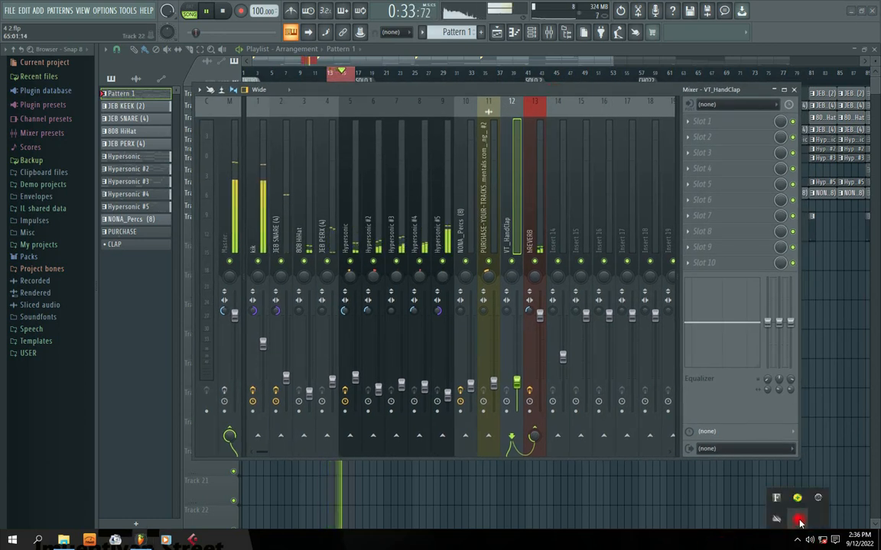